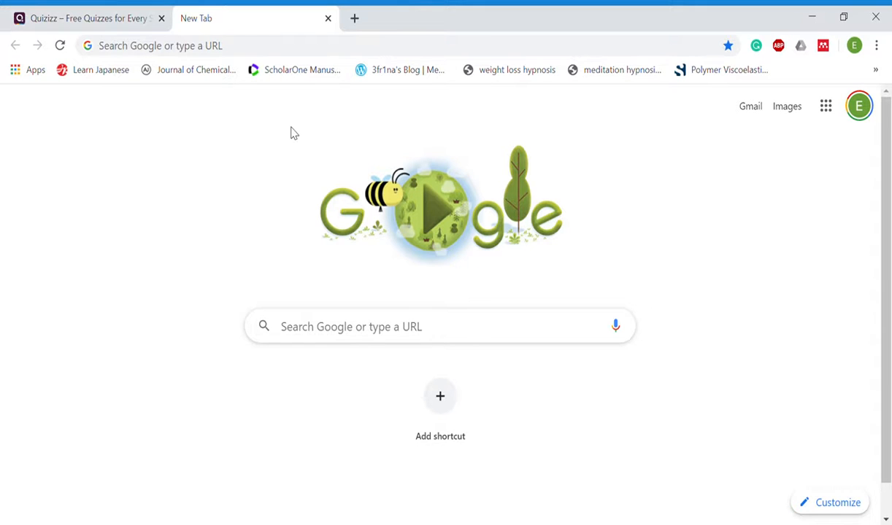
# Step: Open quizizz.com in the empty browser tab
pyautogui.click(285, 56)
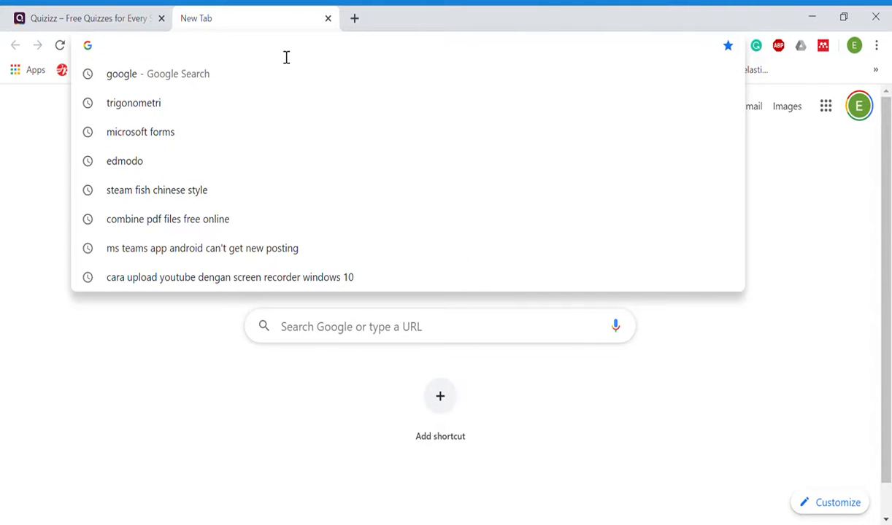
pyautogui.write('qui')
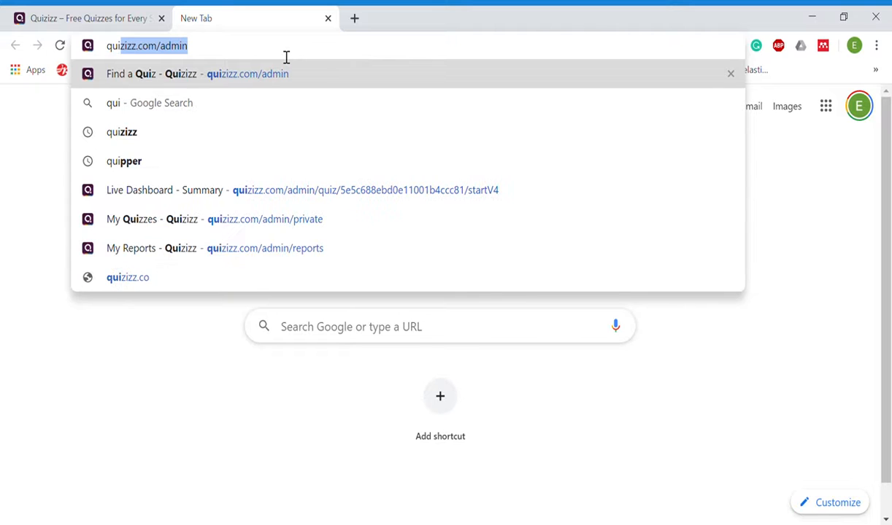
pyautogui.write('zizz.c')
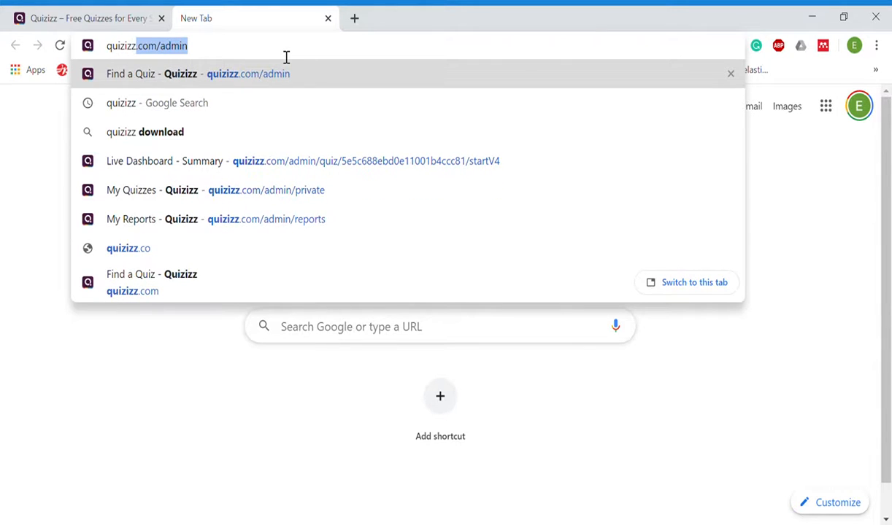
pyautogui.write('om')
pyautogui.press('Return')
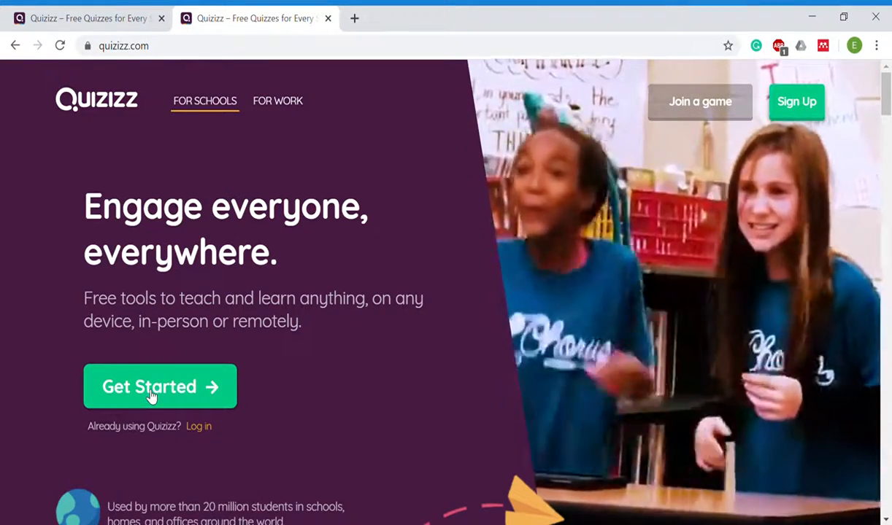
# Step: Get started with signing up for Quizizz through Google, using the fourth account offered
pyautogui.click(151, 395)
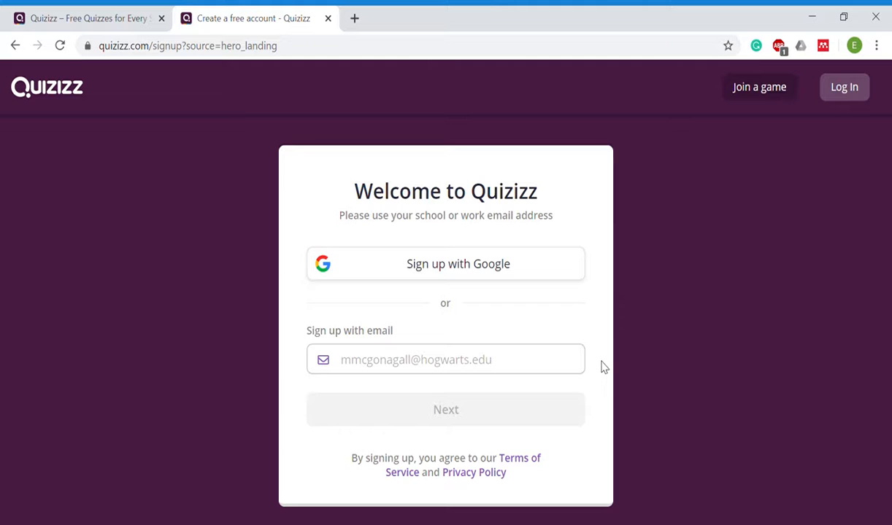
pyautogui.click(506, 271)
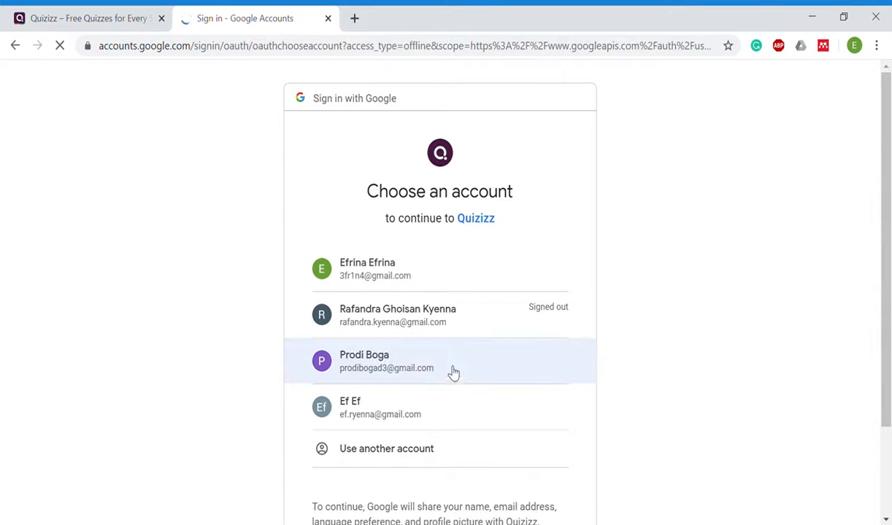
pyautogui.click(413, 411)
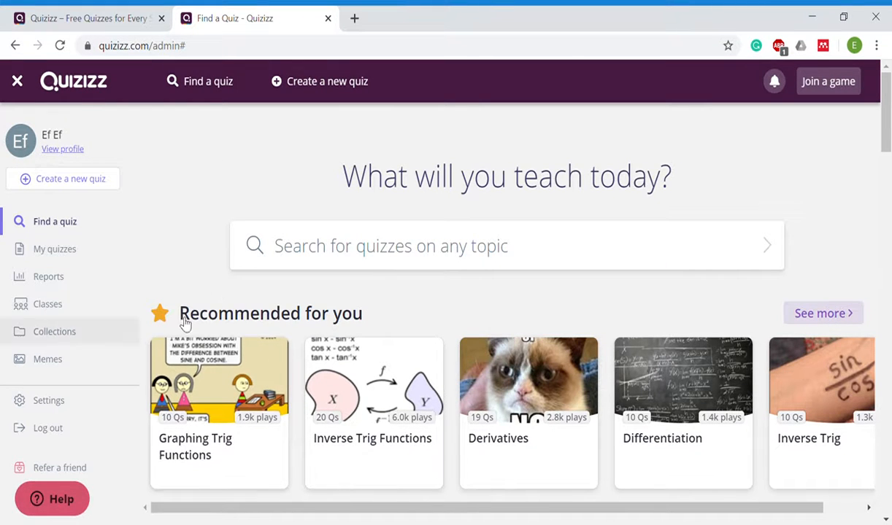
# Step: Look through the recommended quizzes and the Mathematics, English and Language Arts, and Social Studies sections
pyautogui.scroll(-3, 360, 466)
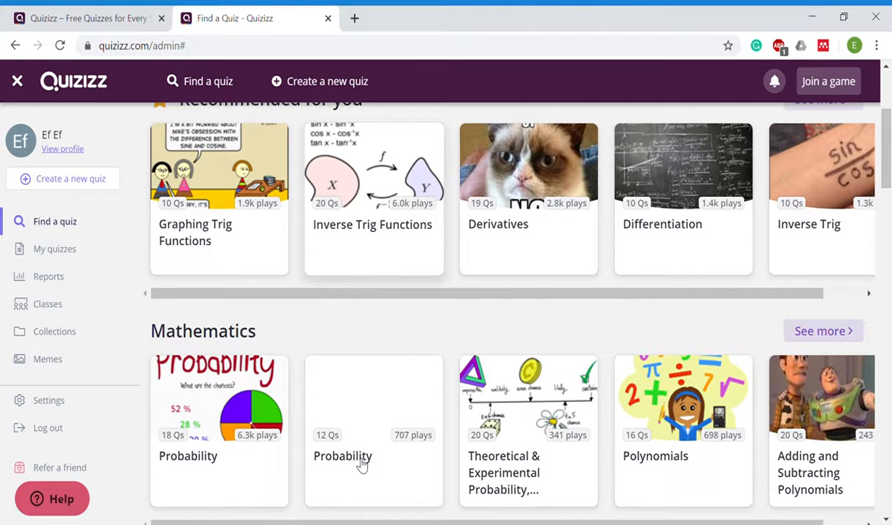
pyautogui.scroll(2, 360, 465)
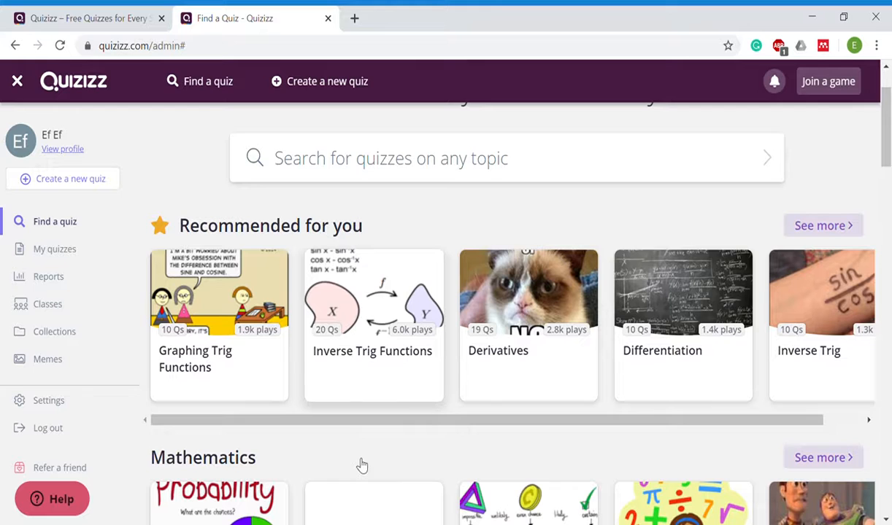
pyautogui.scroll(-2, 362, 466)
pyautogui.scroll(-4, 362, 466)
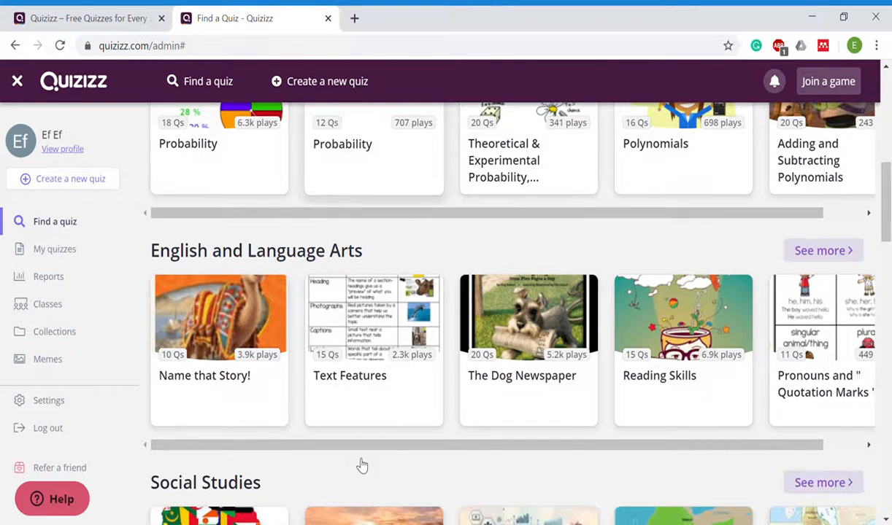
pyautogui.scroll(-3, 360, 465)
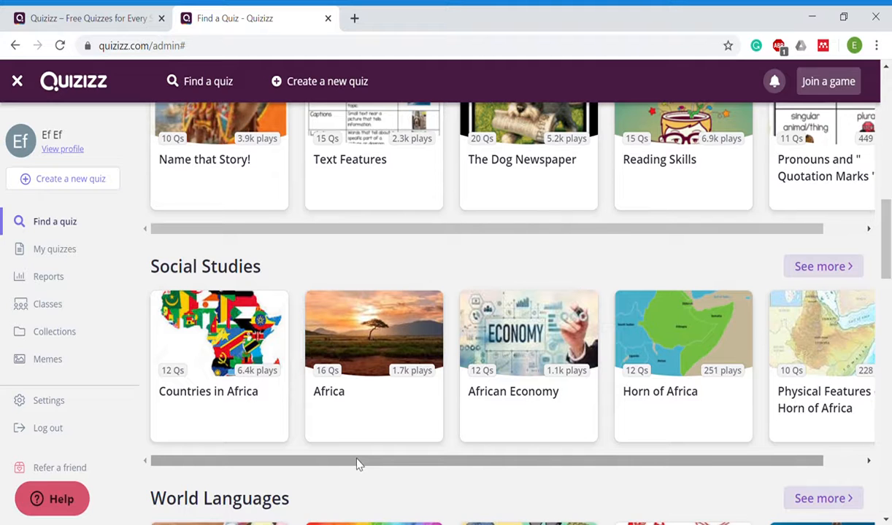
pyautogui.scroll(2, 357, 464)
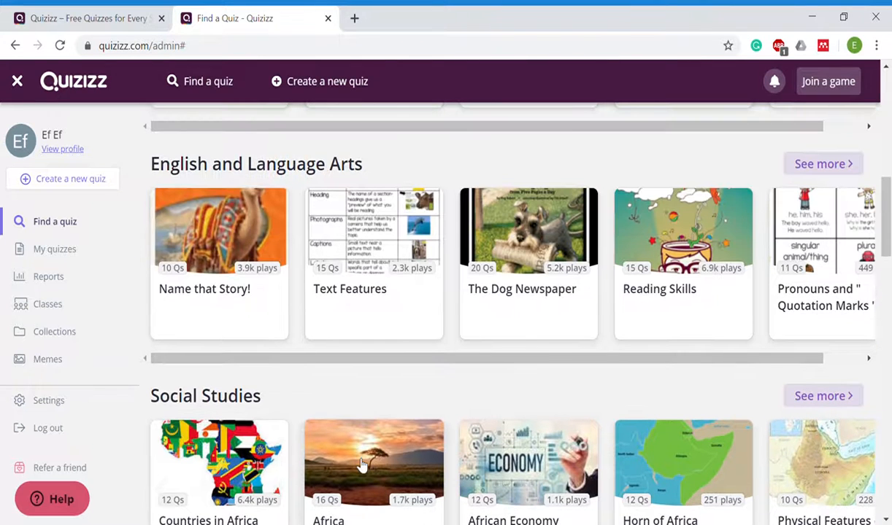
pyautogui.scroll(2, 361, 465)
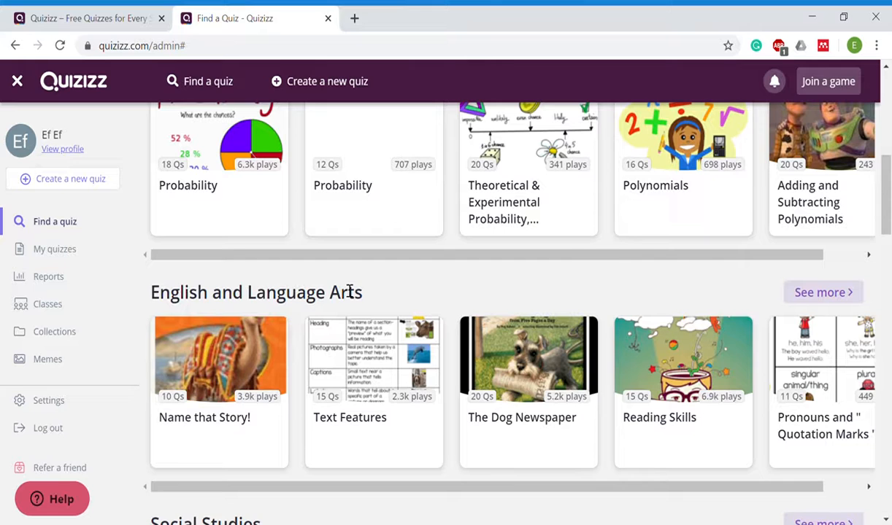
pyautogui.scroll(3, 346, 291)
pyautogui.scroll(4, 350, 247)
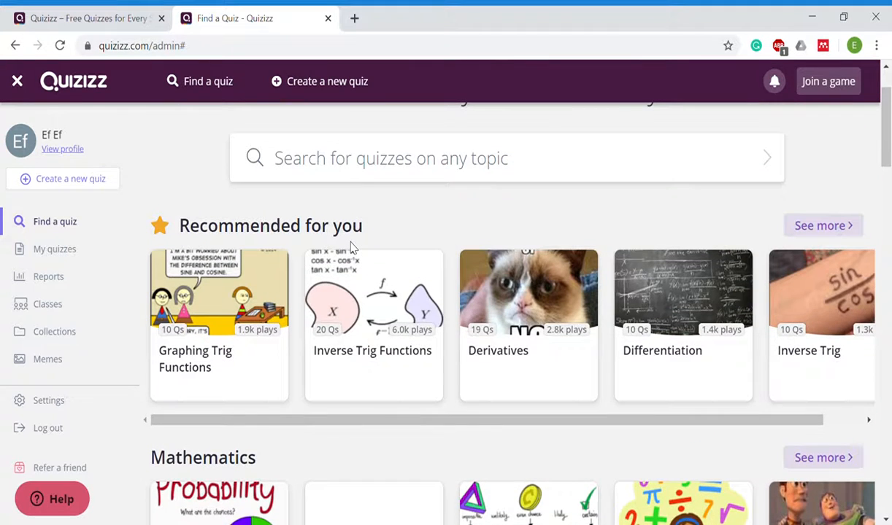
pyautogui.scroll(2, 351, 246)
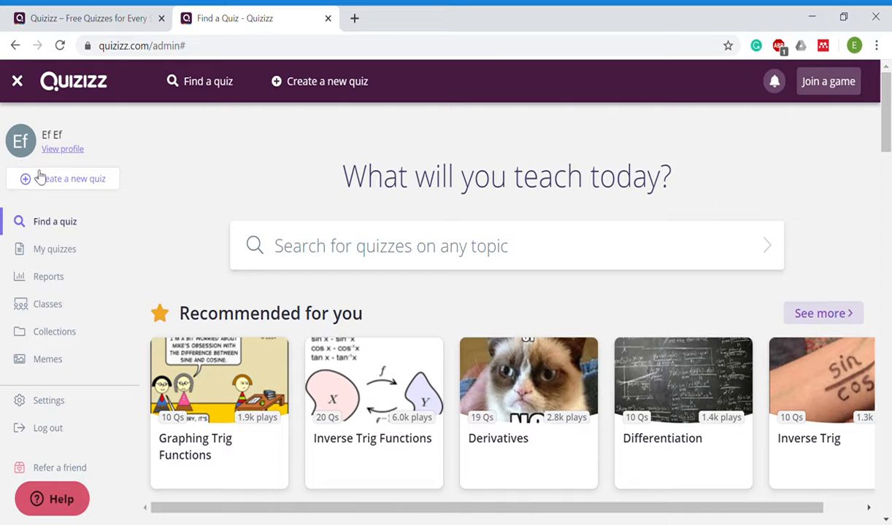
# Step: Create a new quiz named "Contoh Quiz" with Science as its subject
pyautogui.click(96, 186)
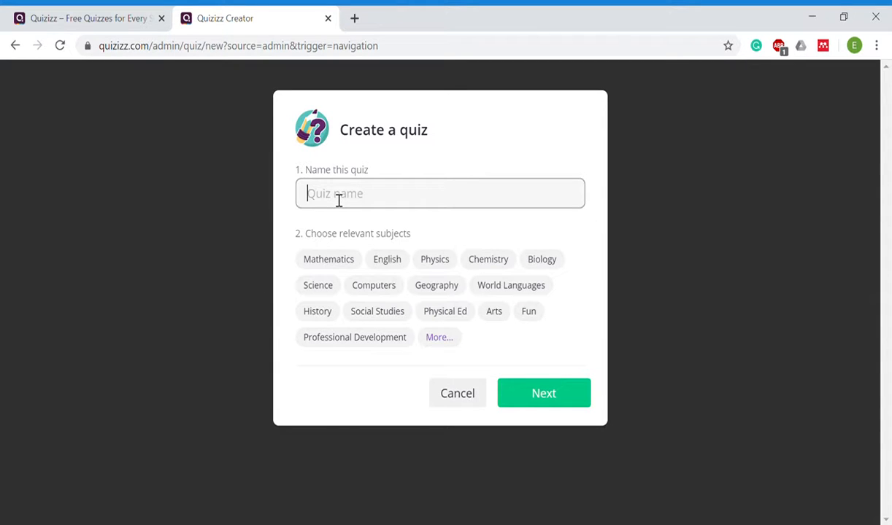
pyautogui.write('Contoh Quiz')
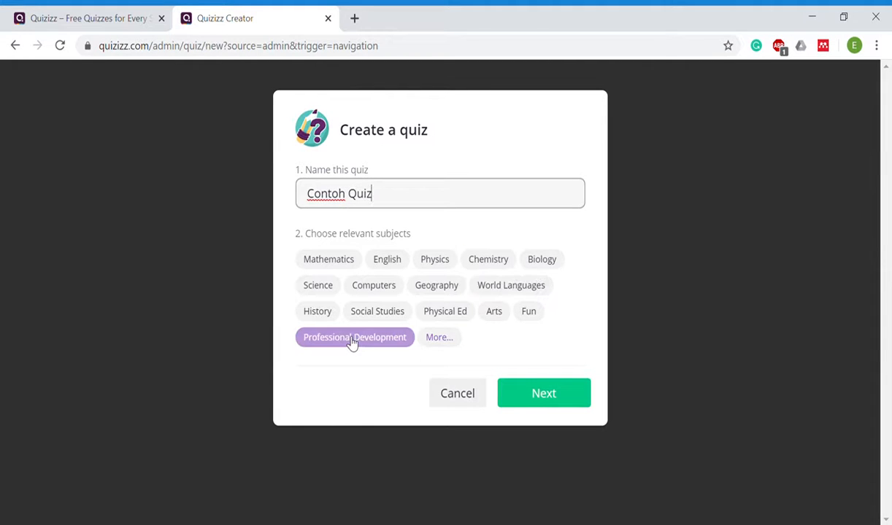
pyautogui.click(320, 285)
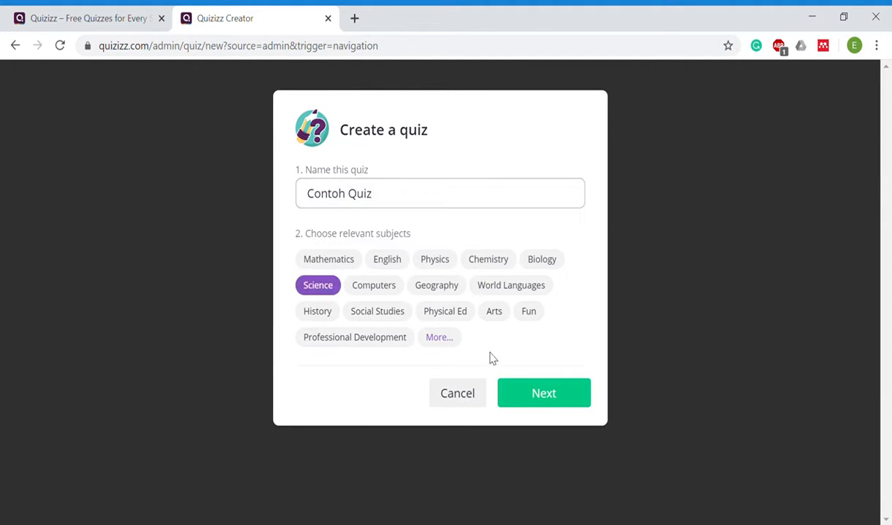
pyautogui.click(543, 392)
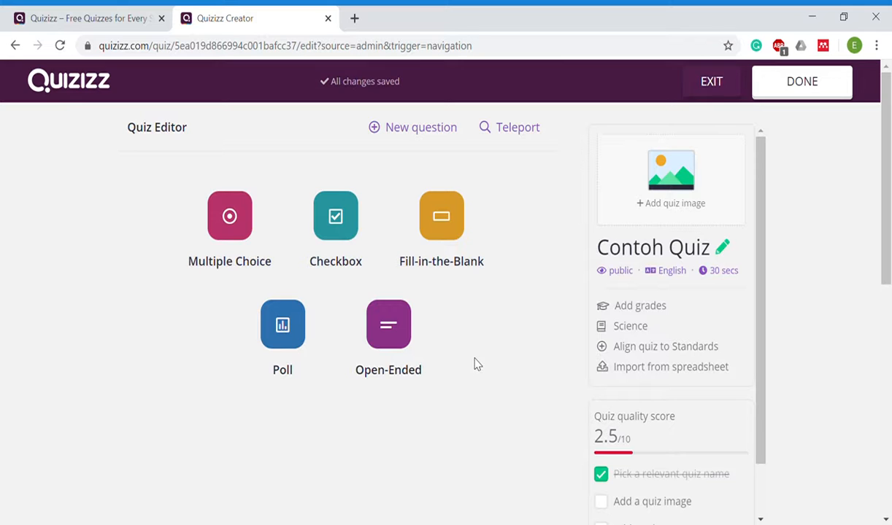
# Step: Add a multiple-choice question with the text "apa yang dimaksud dengan komunikasi?"
pyautogui.click(230, 243)
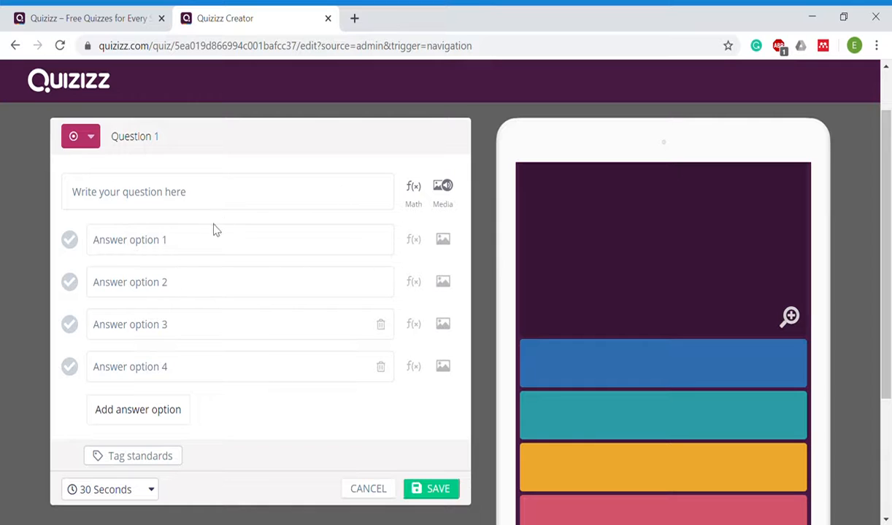
pyautogui.click(311, 203)
pyautogui.write('apa yang dimaksud dengan komunikasi?')
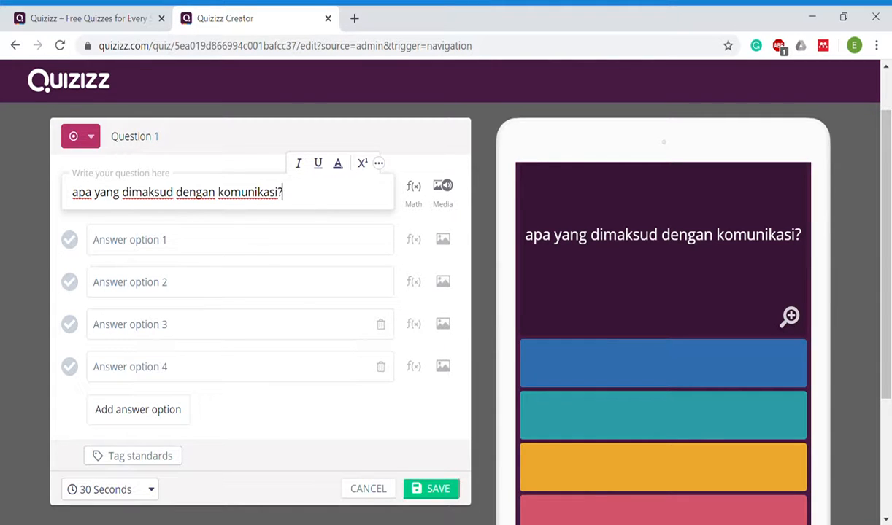
# Step: Replace the text of question 1 with "Apa yang dimaksud dengan kemasan Hermetis?"
pyautogui.hotkey('alt', 'Tab')
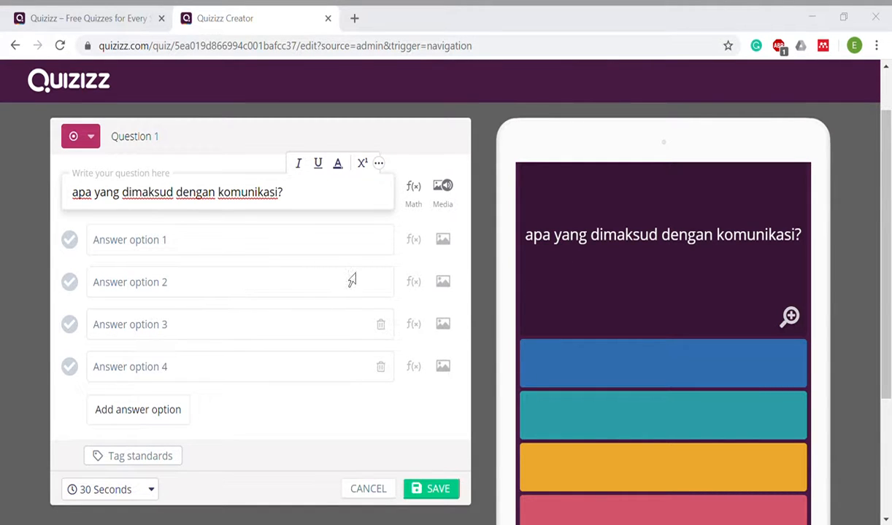
pyautogui.click(325, 265)
pyautogui.moveTo(318, 200); pyautogui.dragTo(59, 191)
pyautogui.write('Apa yang dimaksud dengan kemasan Hermetis?')
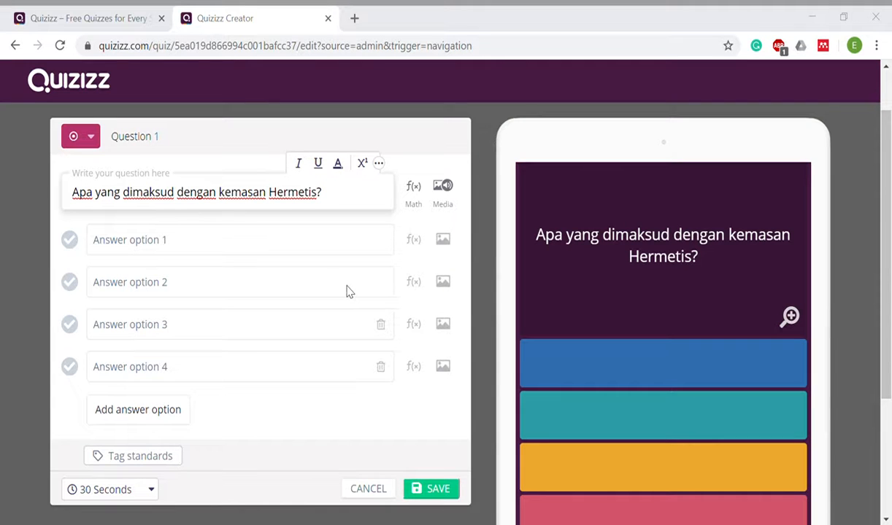
# Step: Enter "Kemasan tahan oksigen" as answer option 1 and "Kemasan tahan cahaya yaitu wadah yang tidak bersifat transparan" as answer option 2
pyautogui.click(174, 242)
pyautogui.write('Kemasan tahan oksigen')
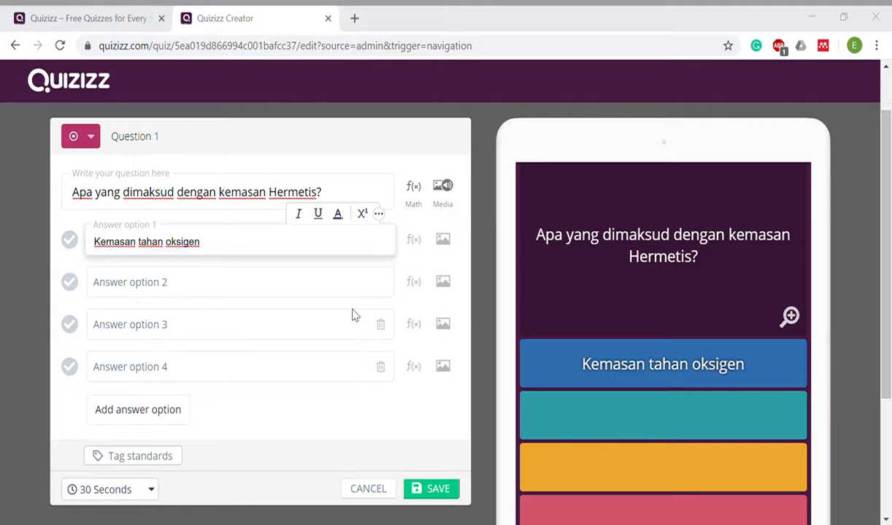
pyautogui.click(153, 294)
pyautogui.write('Kemasan tahan cahaya yaitu wadah yang tidak bersifat transparan')
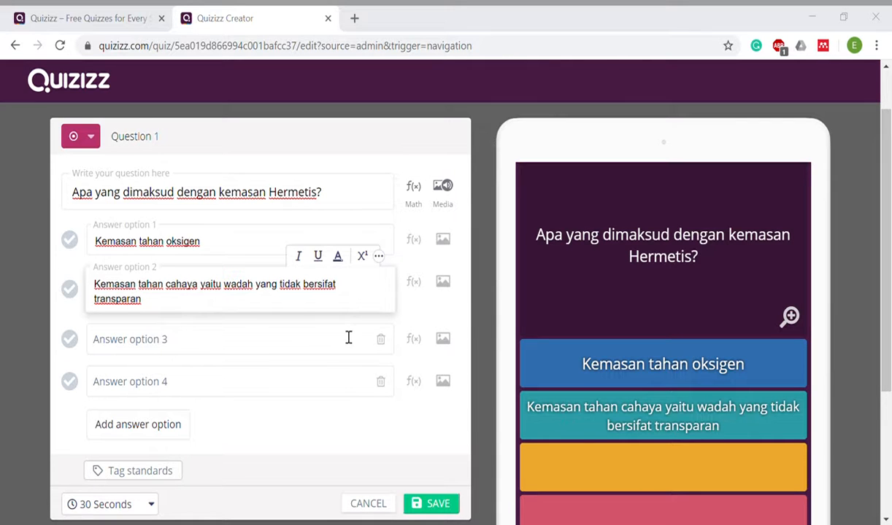
# Step: Enter "Kemasan tahan gas dari luar" as answer option 3 and "Kemasan tahan uap dan gas" as option 4, marked as the correct answer
pyautogui.click(205, 338)
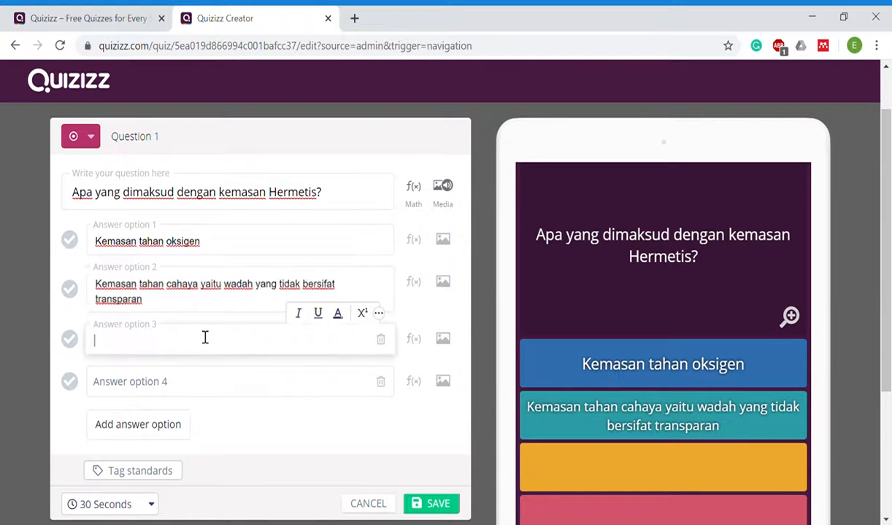
pyautogui.write('Kemasan tahan gas dari luar')
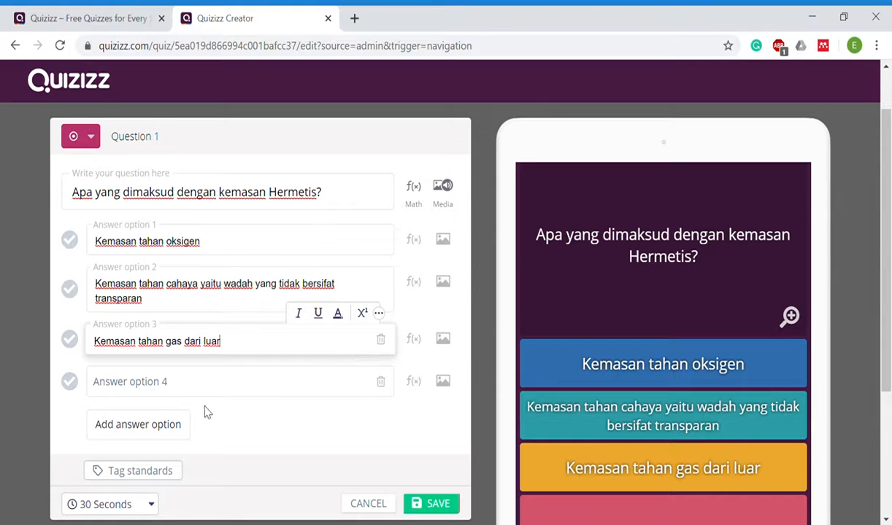
pyautogui.click(223, 390)
pyautogui.write('Kemasan tahan uap dan gas (V)')
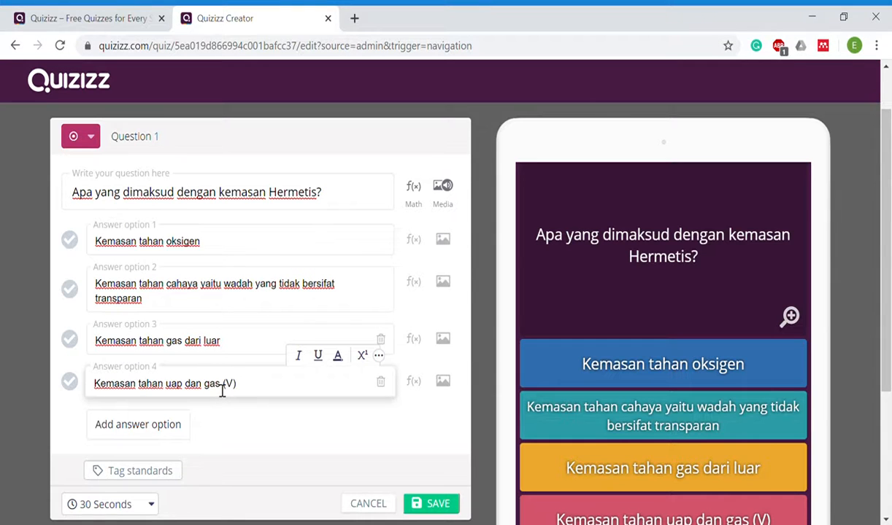
pyautogui.press('BackSpace')
pyautogui.press('BackSpace')
pyautogui.press('BackSpace')
pyautogui.press('BackSpace')
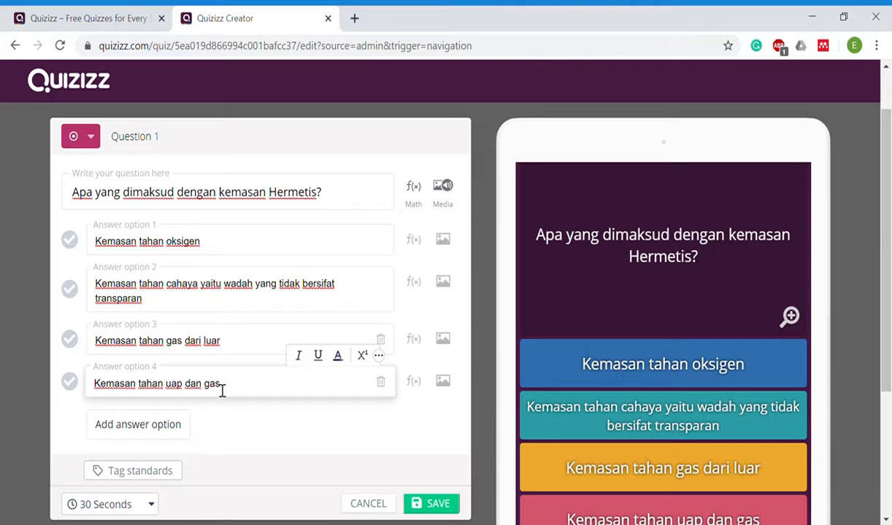
pyautogui.click(69, 386)
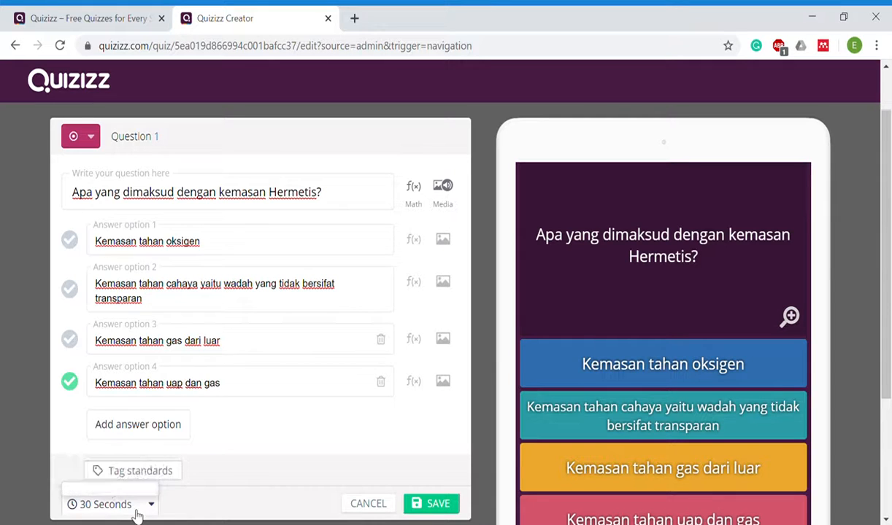
# Step: Check the time limits available for question 1 and save the question
pyautogui.click(136, 511)
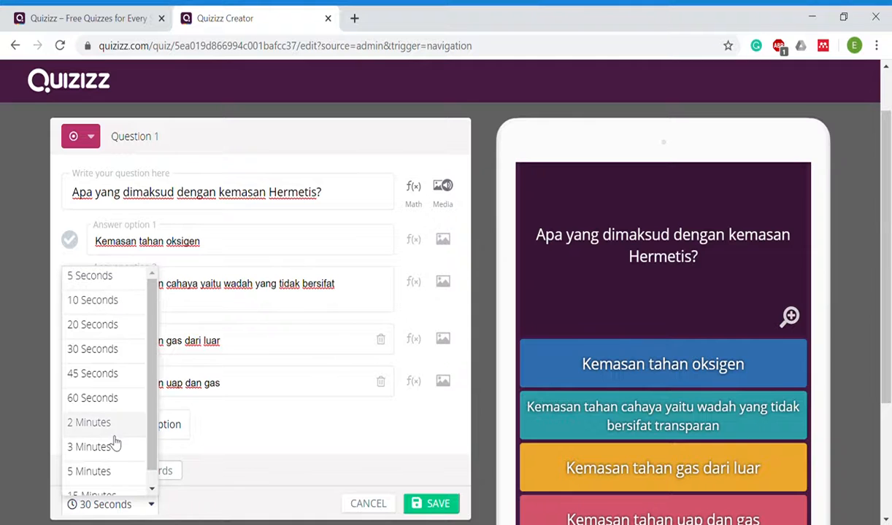
pyautogui.scroll(-3, 116, 442)
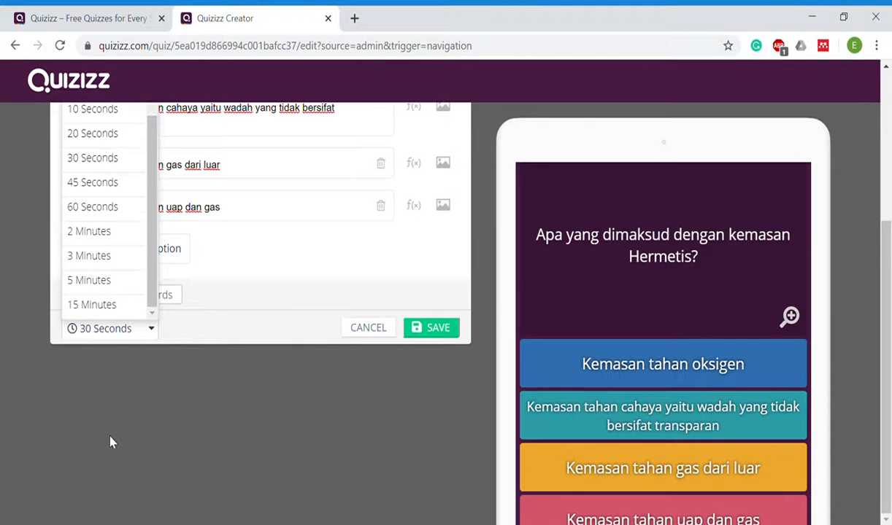
pyautogui.click(184, 394)
pyautogui.scroll(2, 261, 393)
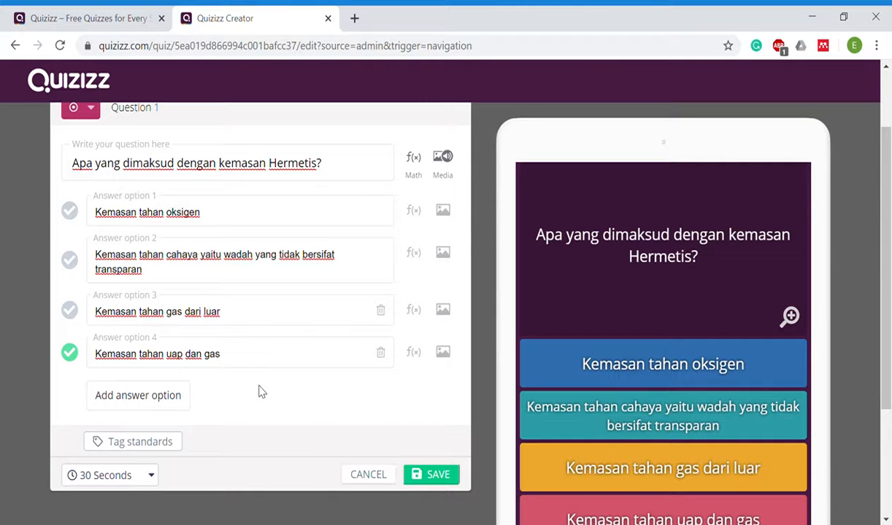
pyautogui.click(446, 474)
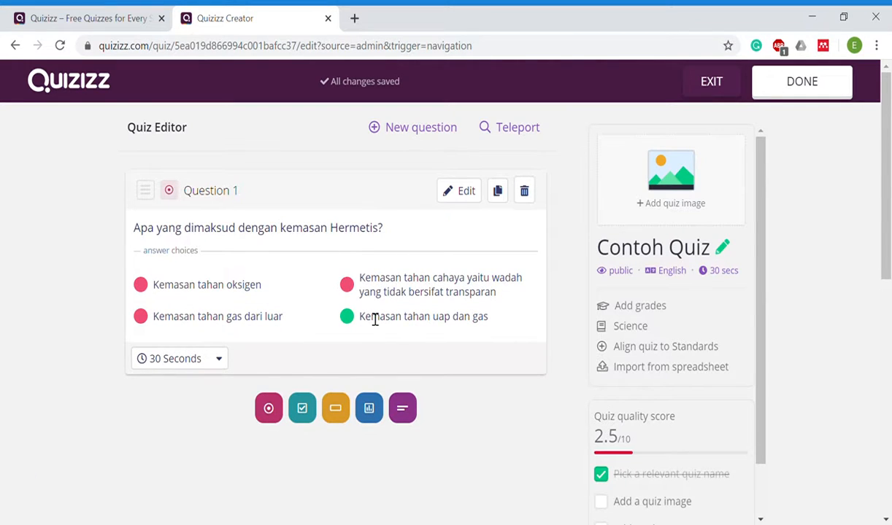
# Step: Add a multiple-choice question 2 and check the media options for its question image
pyautogui.click(270, 416)
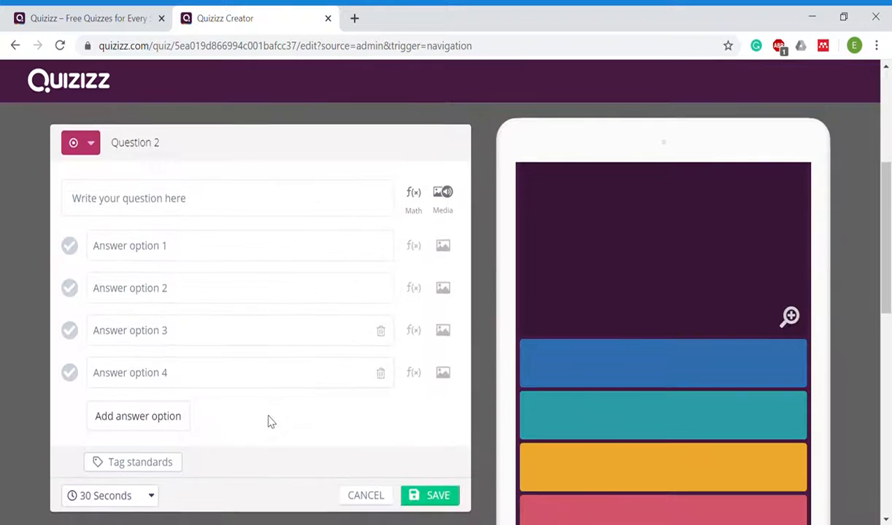
pyautogui.click(444, 200)
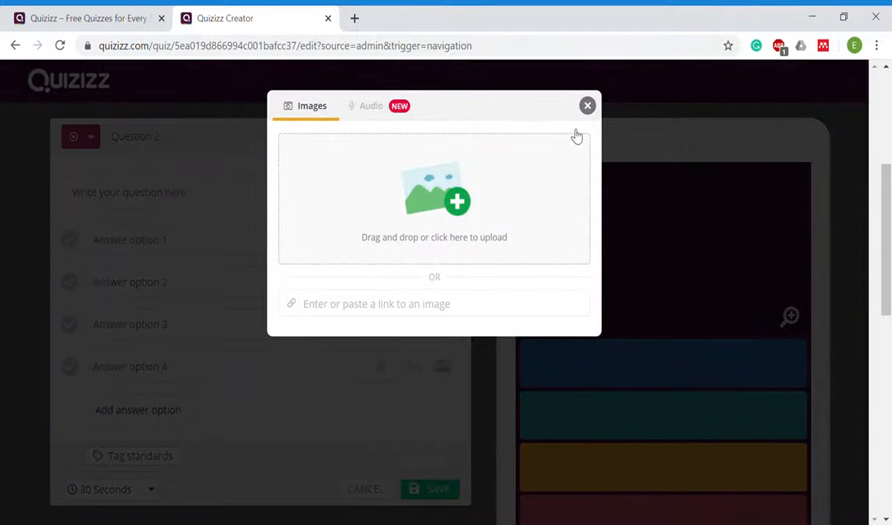
pyautogui.click(588, 105)
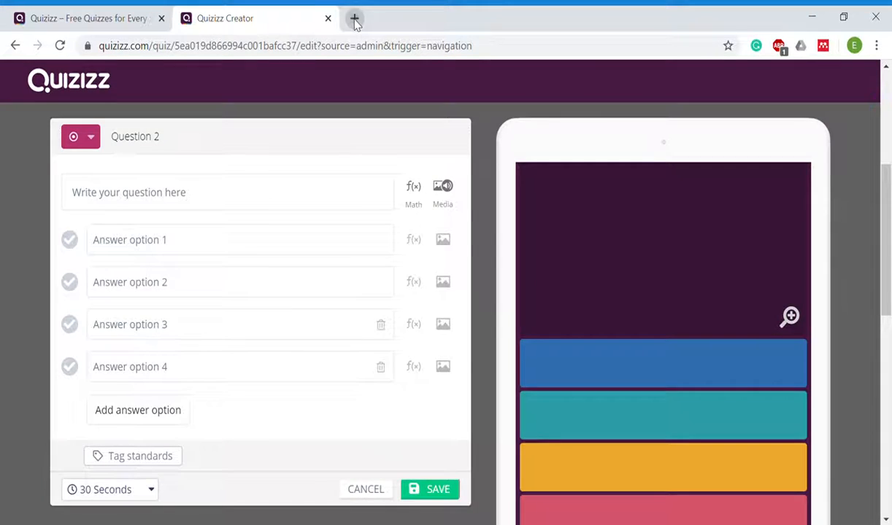
# Step: Search the web for "simbol kemasan plastik" in a new browser tab
pyautogui.click(354, 18)
pyautogui.click(200, 51)
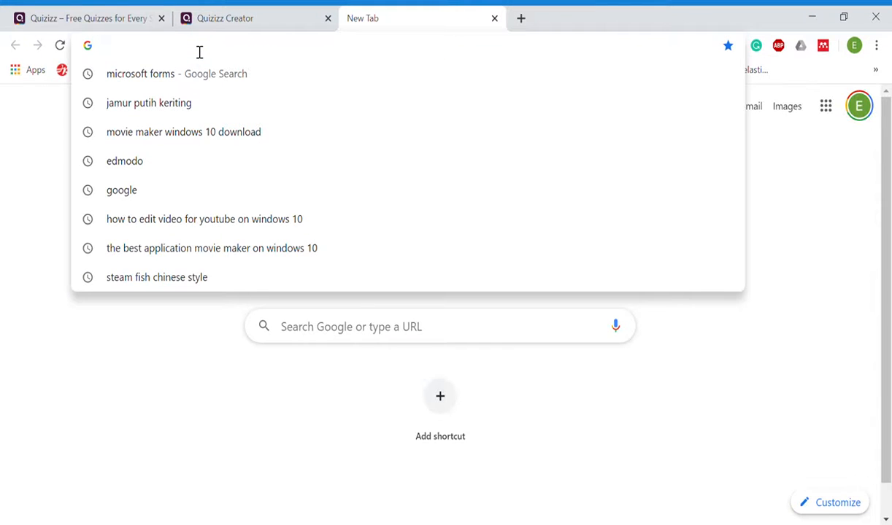
pyautogui.write('simbol')
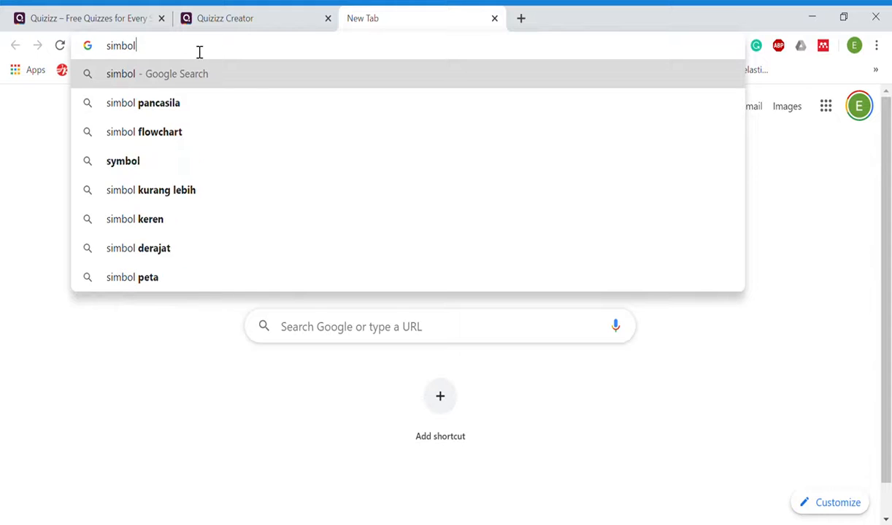
pyautogui.write(' kemasan pla')
pyautogui.press('BackSpace')
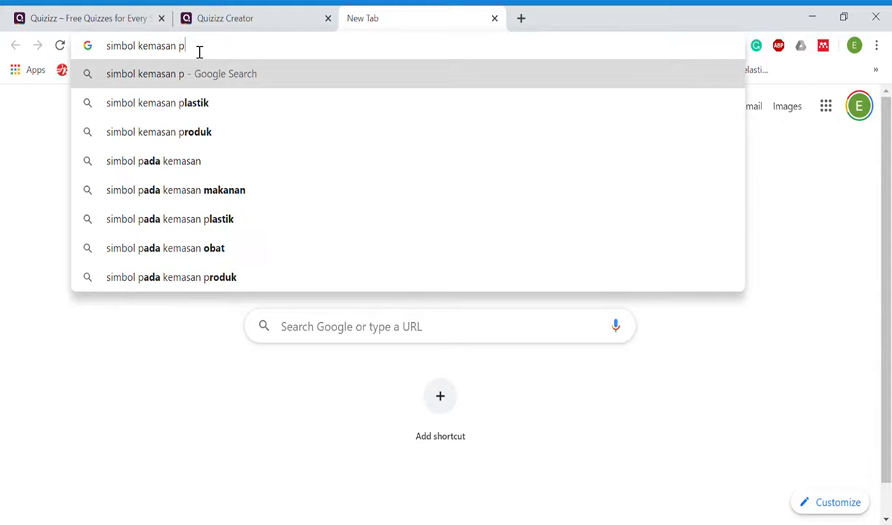
pyautogui.write('lasti')
pyautogui.press('Return')
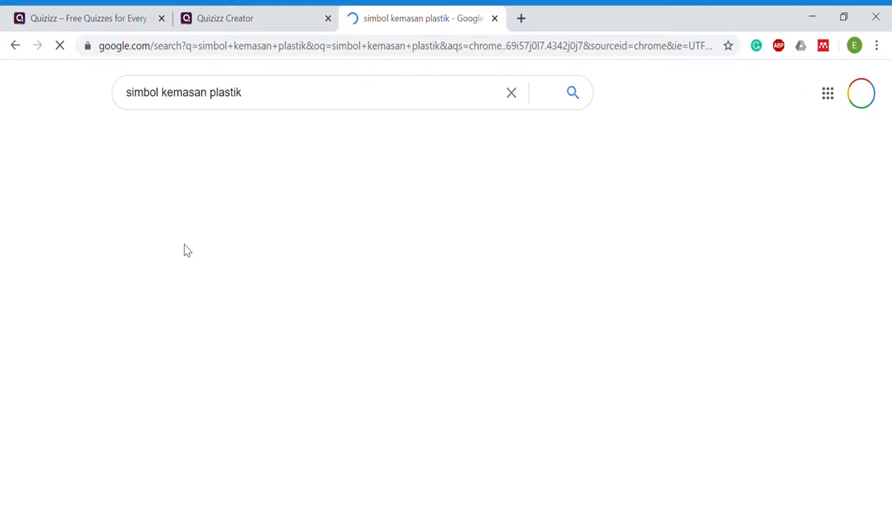
# Step: Find the 03 PVC recycling symbol among the image results and copy its image address
pyautogui.click(189, 146)
pyautogui.scroll(-3, 358, 369)
pyautogui.click(801, 261)
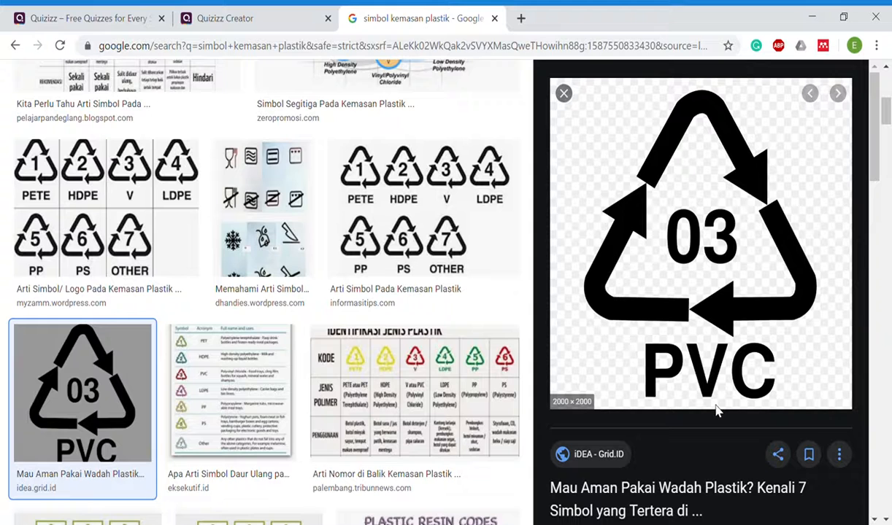
# Step: Return to the Quizizz editor and add the PVC symbol to question 2 using the copied image link
pyautogui.click(128, 10)
pyautogui.click(192, 13)
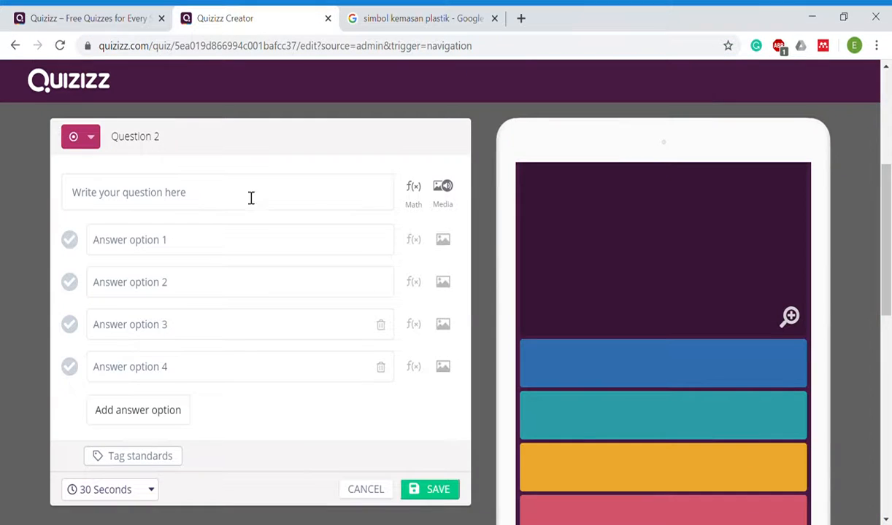
pyautogui.click(443, 189)
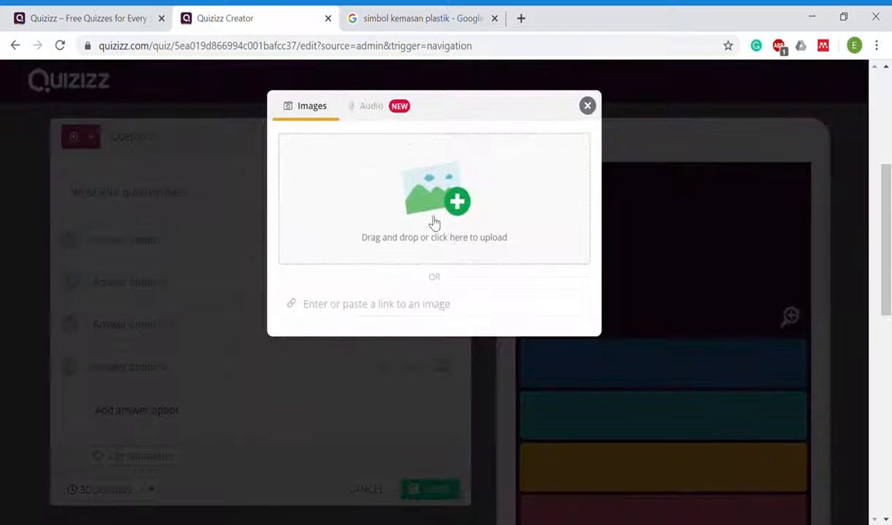
pyautogui.click(372, 314)
pyautogui.hotkey('ctrl', 'v')
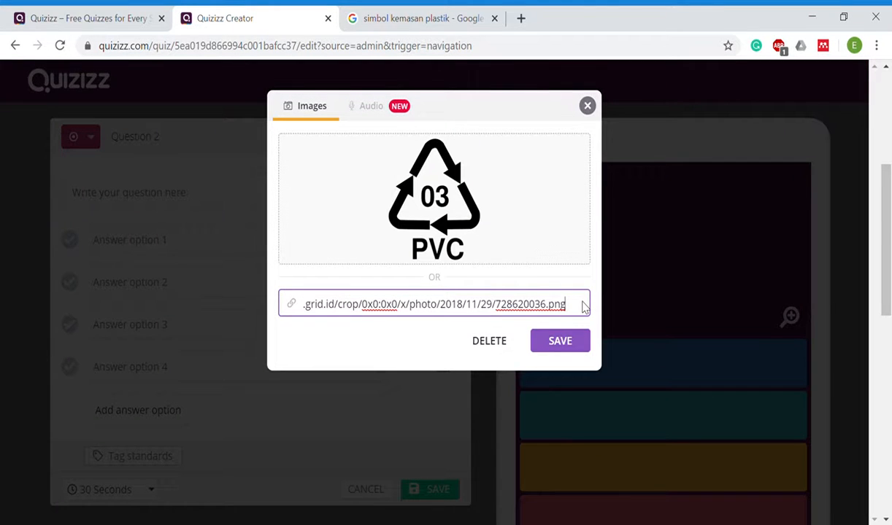
pyautogui.click(560, 343)
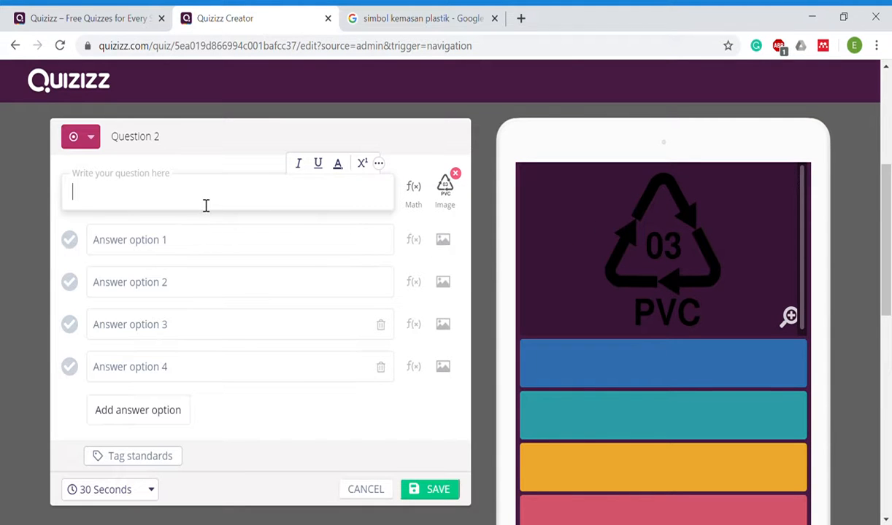
# Step: Enter "Apakah simbol diatas?" as the text of question 2
pyautogui.write('Apa ')
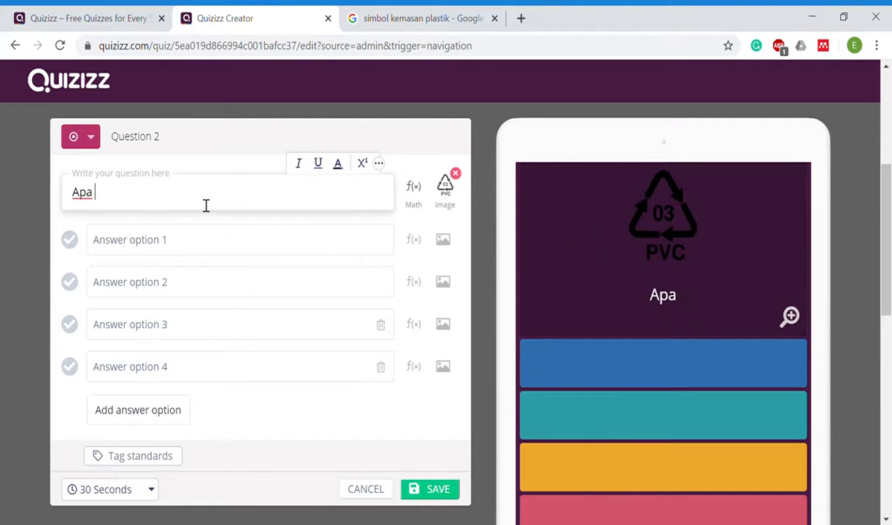
pyautogui.write('kah ')
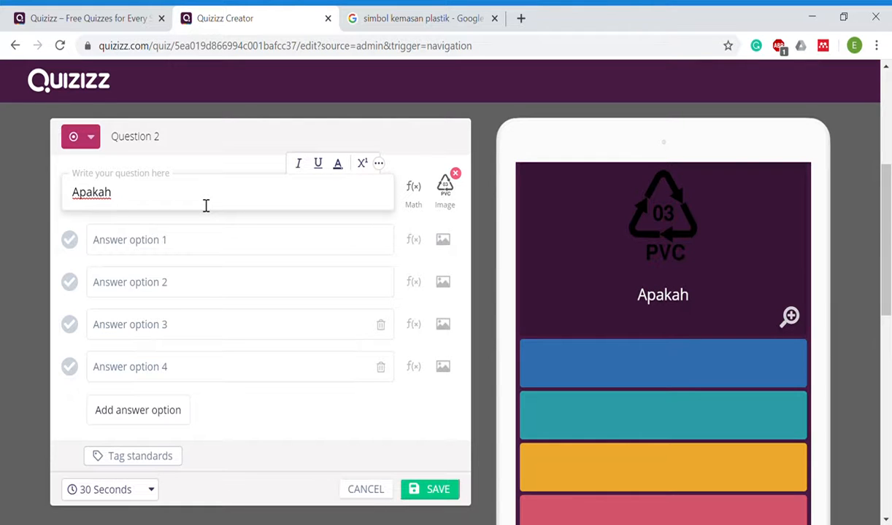
pyautogui.write('simbo')
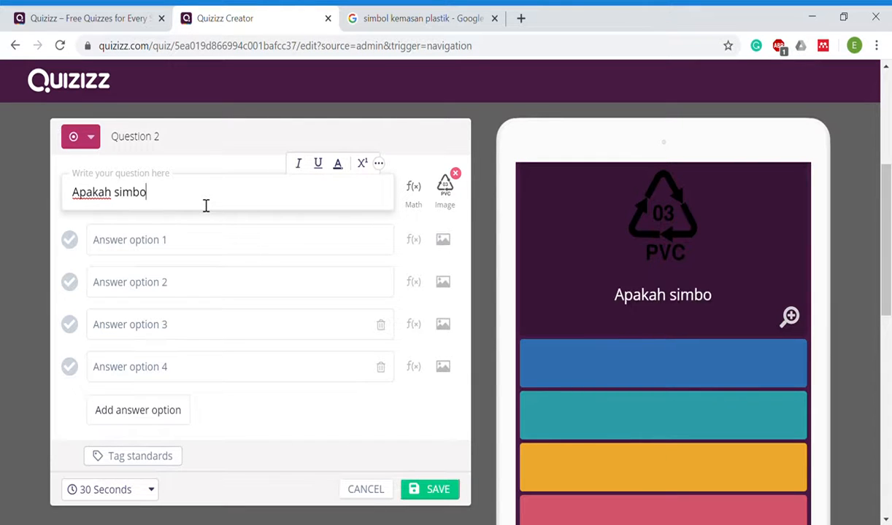
pyautogui.write('l diatas?')
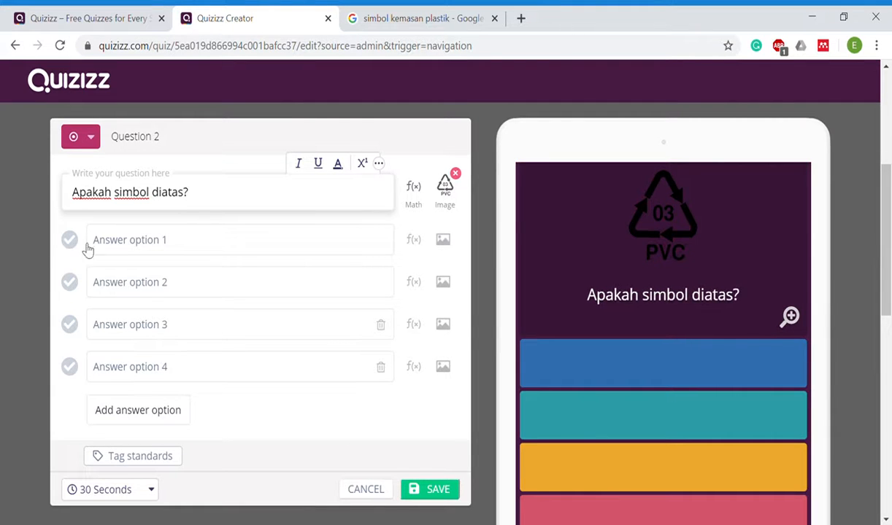
# Step: Enter "PVC", "PP" and "PEP" as answer options 1 to 3 of question 2
pyautogui.click(124, 245)
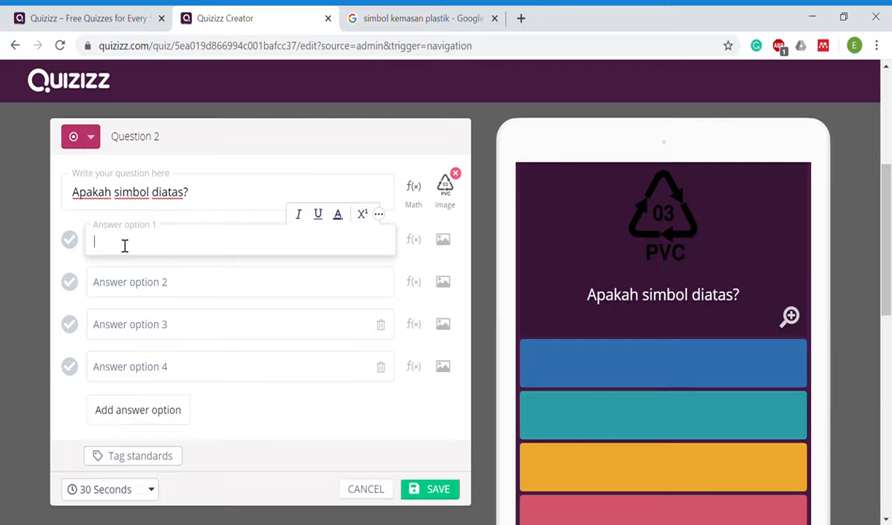
pyautogui.write('PVC')
pyautogui.click(114, 287)
pyautogui.write('PP')
pyautogui.click(112, 325)
pyautogui.write('PEP')
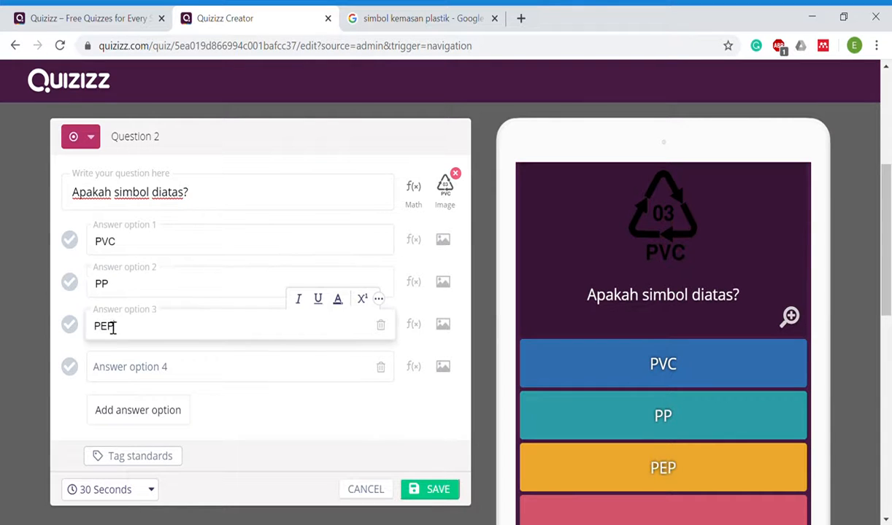
# Step: Mark PVC as the correct answer of question 2 and save the question
pyautogui.click(69, 239)
pyautogui.click(435, 493)
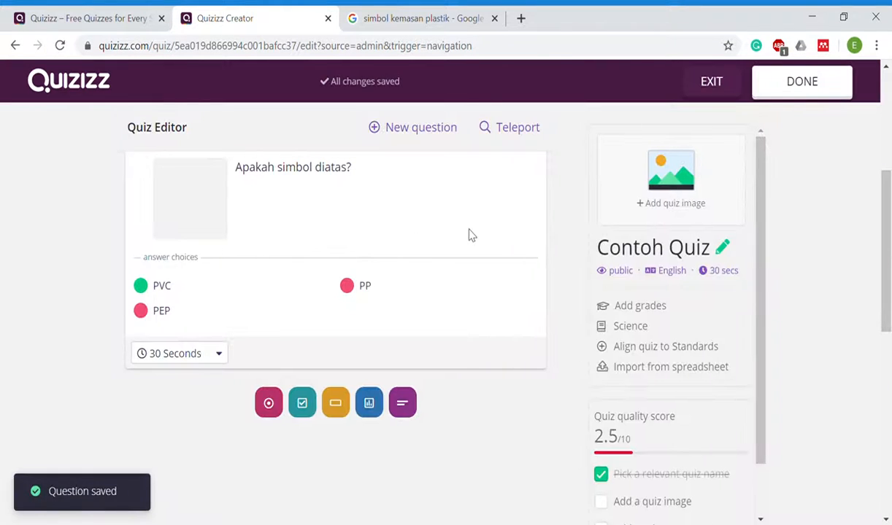
pyautogui.scroll(-3, 469, 235)
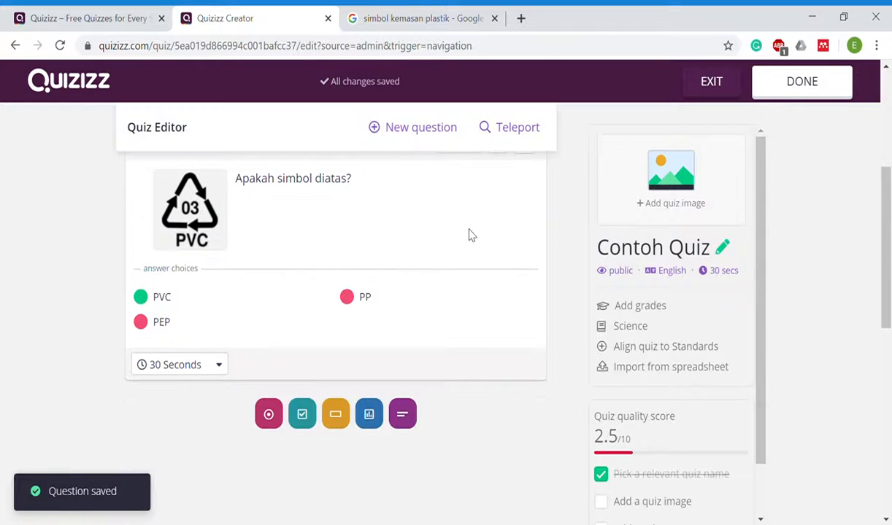
pyautogui.scroll(1, 469, 235)
pyautogui.scroll(-2, 469, 235)
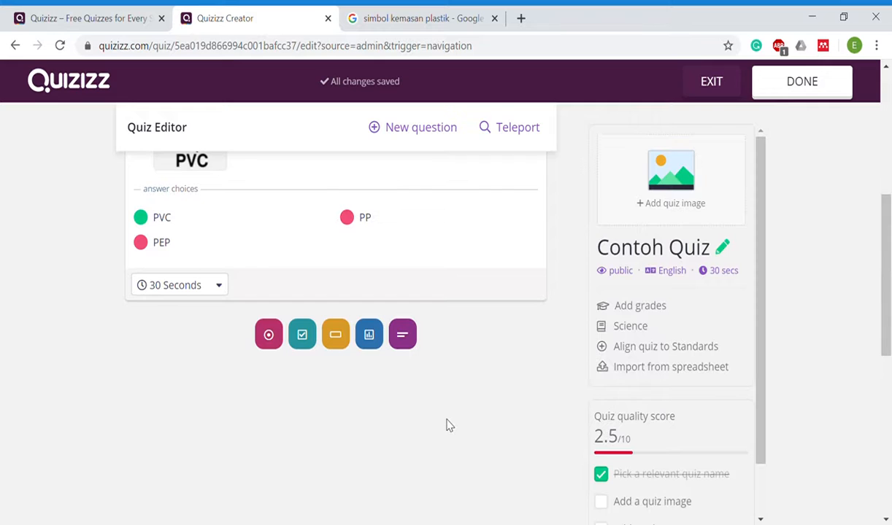
# Step: Add a checkbox question 3 reading "Pilihlah jawaban yang benar (bisa lebih dari satu). Fungsi karbohidrat dalam pengolahan makanan"
pyautogui.click(302, 336)
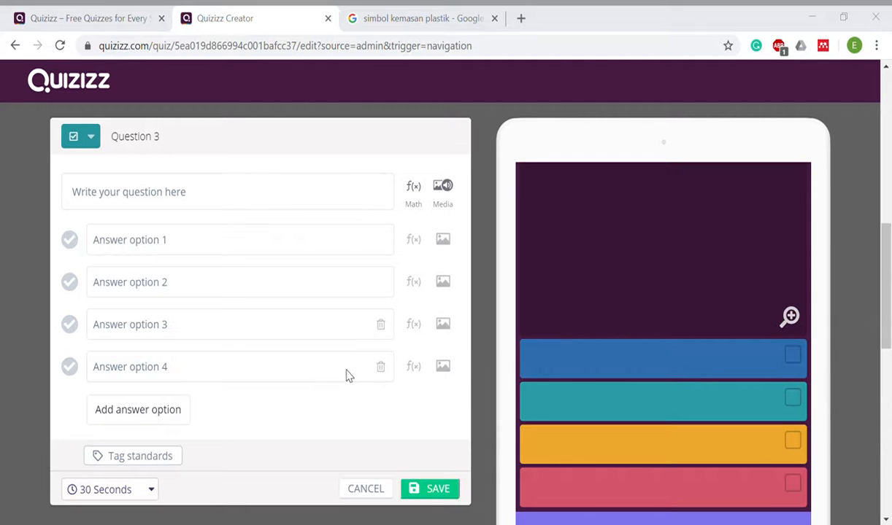
pyautogui.click(214, 195)
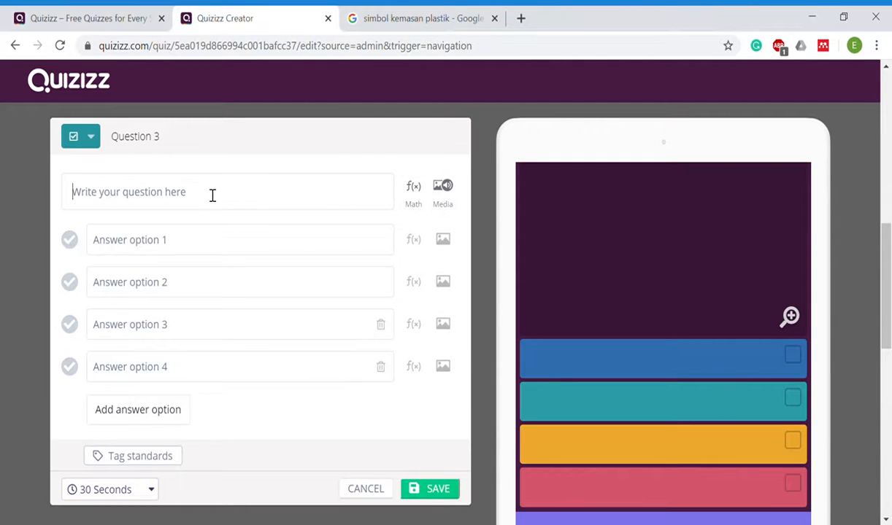
pyautogui.click(212, 196)
pyautogui.write('Pilihlah jawaban yang benar (bisa lebih dari satu). Fungsi karbohidrat dalam pengolahan makanan')
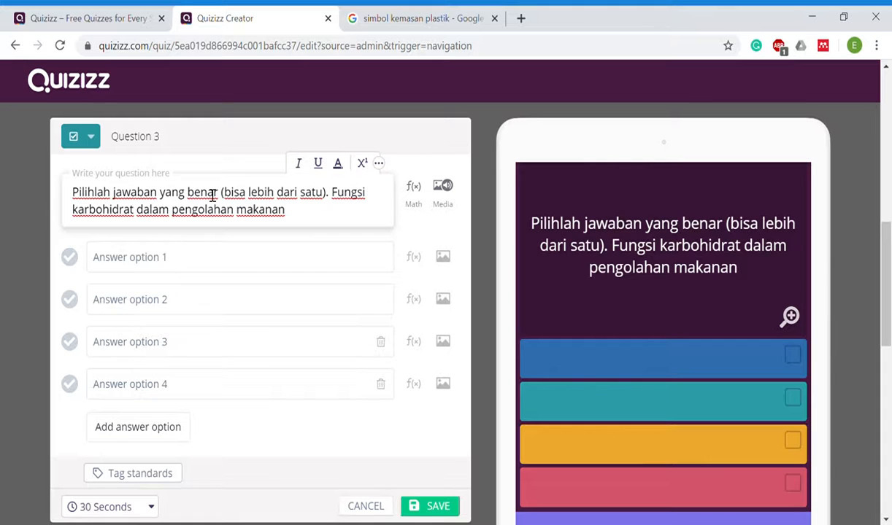
# Step: Enter "stabililizing agent (V)" as answer option 1 and "gelling agent (V)" as answer option 2 of question 3
pyautogui.hotkey('alt', 'Tab')
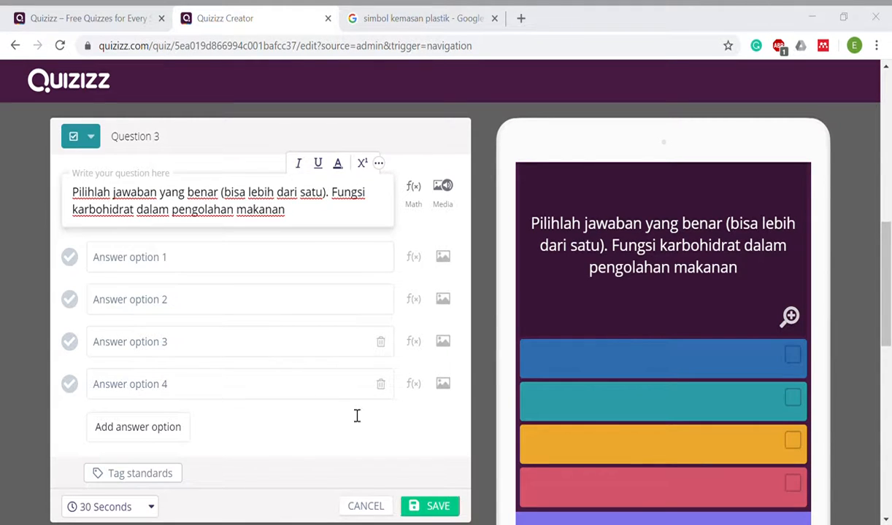
pyautogui.hotkey('alt', 'Tab')
pyautogui.click(213, 257)
pyautogui.write('stabililizing agent (V)')
pyautogui.hotkey('alt', 'Tab')
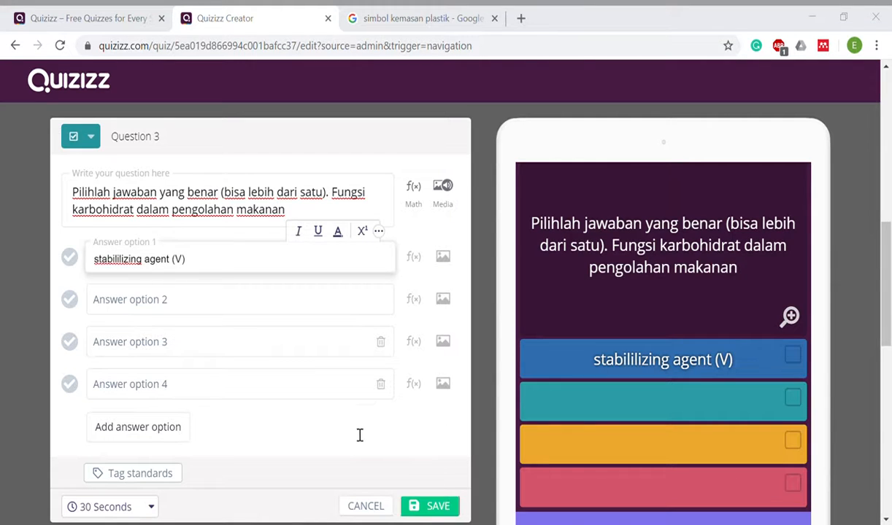
pyautogui.hotkey('alt', 'Tab')
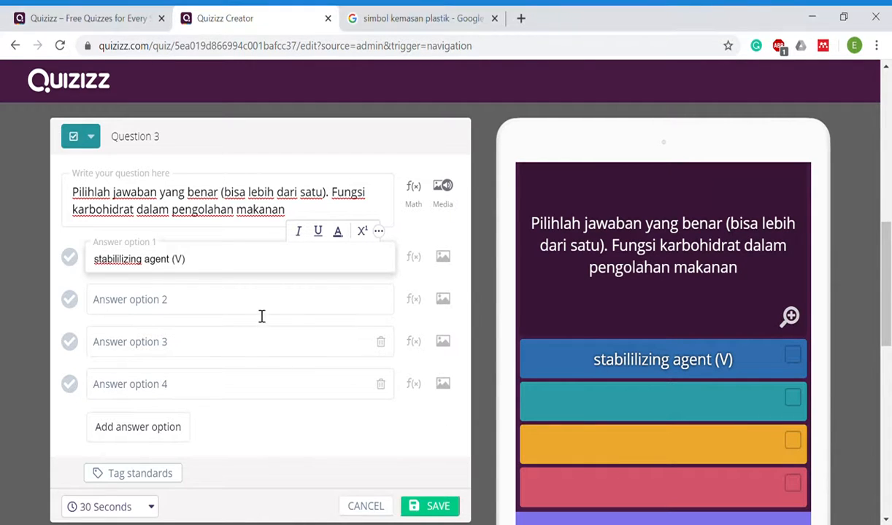
pyautogui.click(261, 304)
pyautogui.write('gelling agent (V)')
# Step: Enter "fat replacer (V)" as answer option 3 and "solvent agent (V)" as answer option 4 of question 3
pyautogui.hotkey('alt', 'Tab')
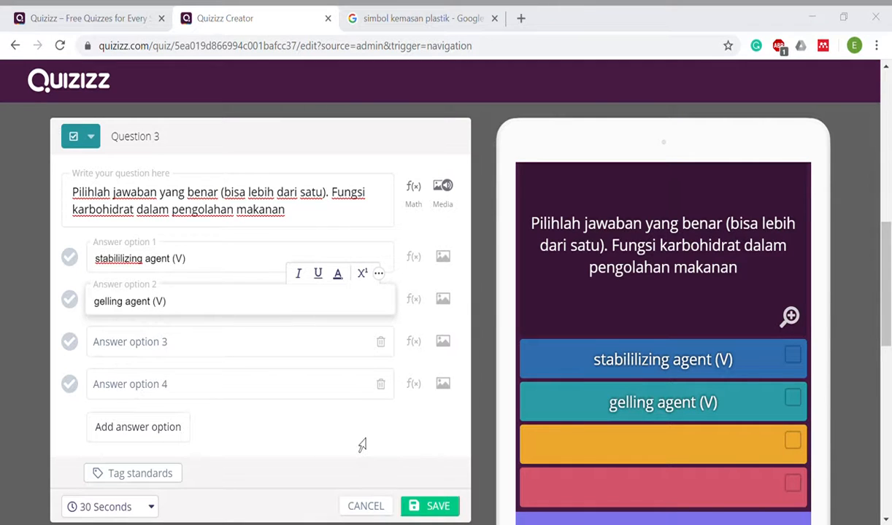
pyautogui.hotkey('alt', 'Tab')
pyautogui.click(208, 360)
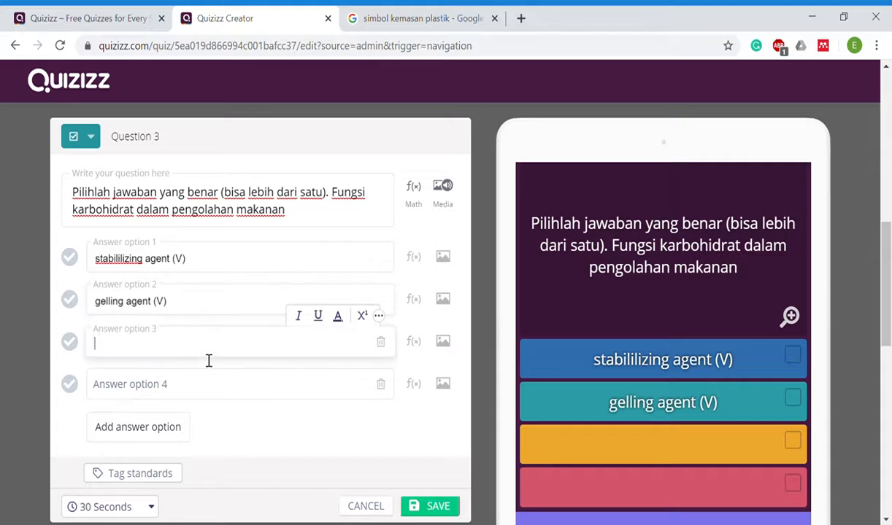
pyautogui.write('fat replacer (V)')
pyautogui.hotkey('alt', 'Tab')
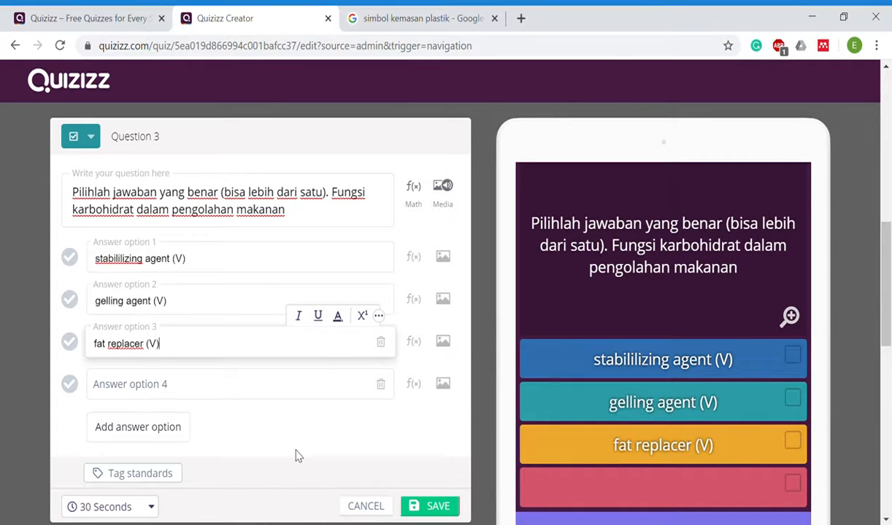
pyautogui.click(259, 391)
pyautogui.write('solvent agent (V)')
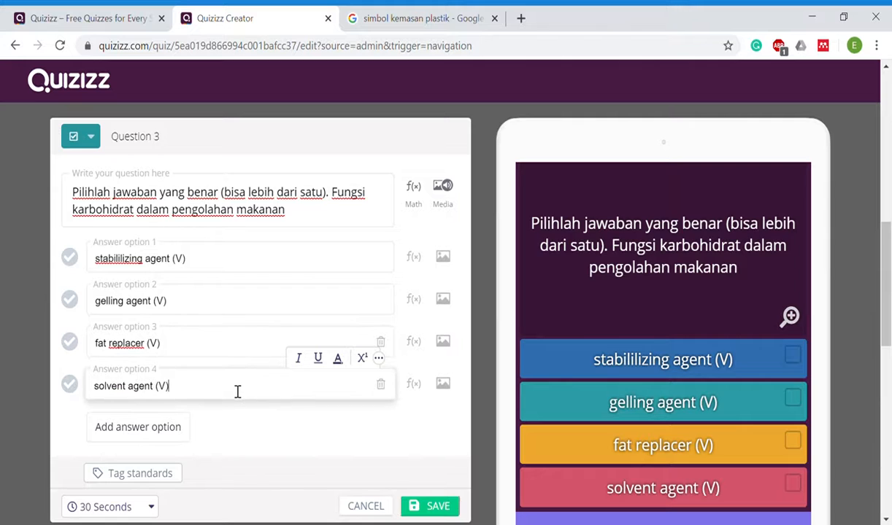
# Step: Remove the "(V)" suffix from answer options 4 and 3 of question 3
pyautogui.moveTo(169, 388); pyautogui.dragTo(156, 387)
pyautogui.press('BackSpace')
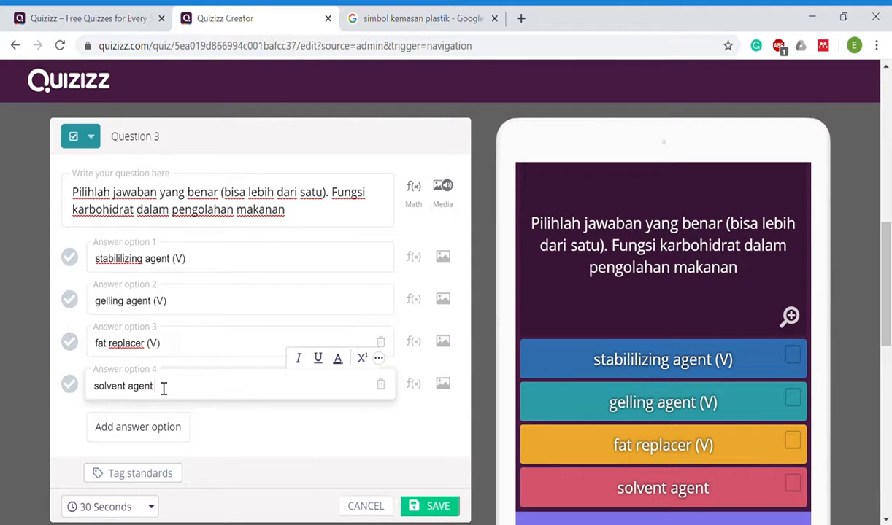
pyautogui.click(186, 349)
pyautogui.press('BackSpace')
pyautogui.press('BackSpace')
pyautogui.press('BackSpace')
pyautogui.press('BackSpace')
# Step: Remove the "(V)" suffix from answer options 2 and 1 of question 3
pyautogui.click(194, 309)
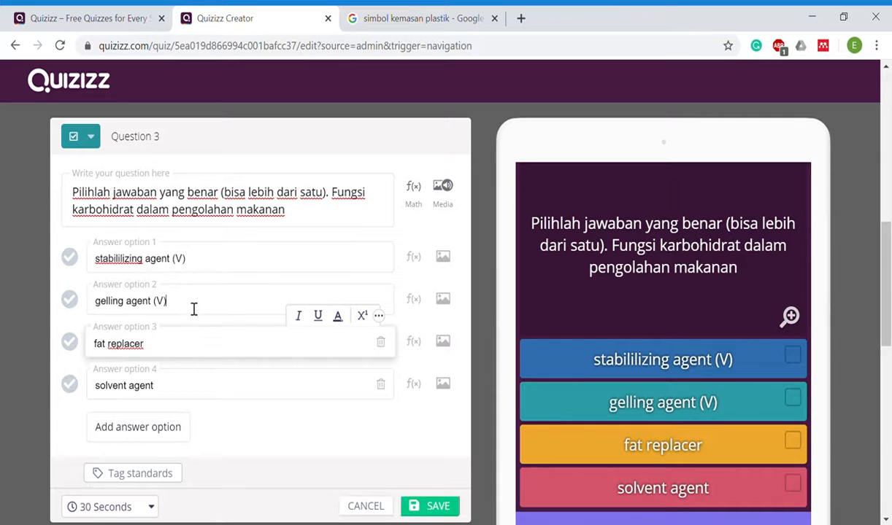
pyautogui.press('BackSpace')
pyautogui.press('BackSpace')
pyautogui.press('BackSpace')
pyautogui.press('BackSpace')
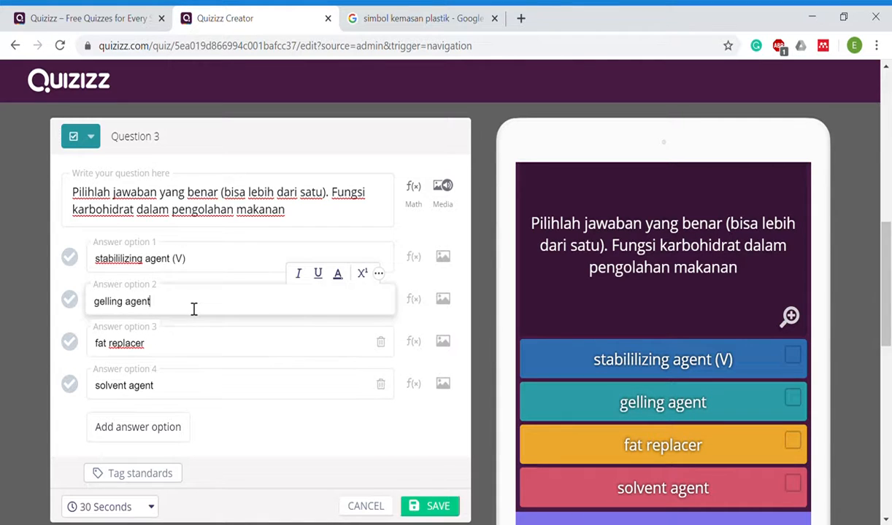
pyautogui.click(198, 260)
pyautogui.press('BackSpace')
pyautogui.press('BackSpace')
pyautogui.press('BackSpace')
pyautogui.press('BackSpace')
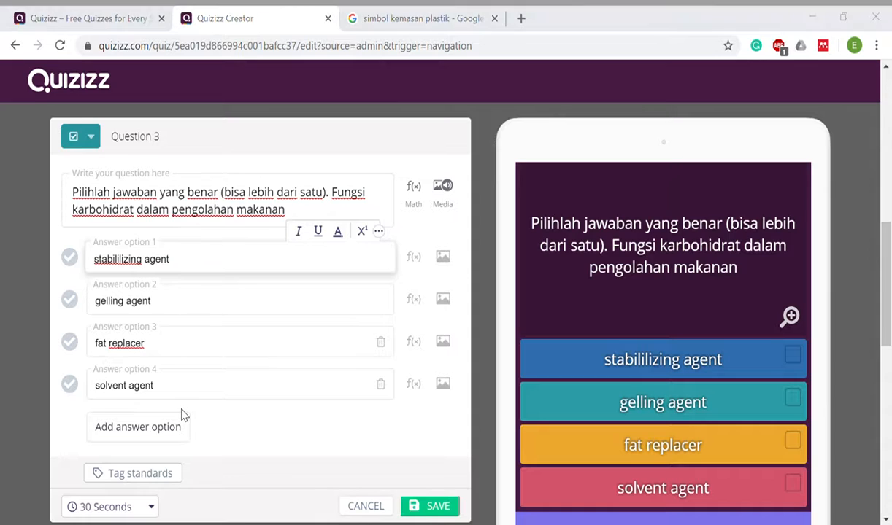
# Step: Mark answer options 1, 2 and 3 of question 3 as correct and save the question
pyautogui.click(70, 258)
pyautogui.click(73, 302)
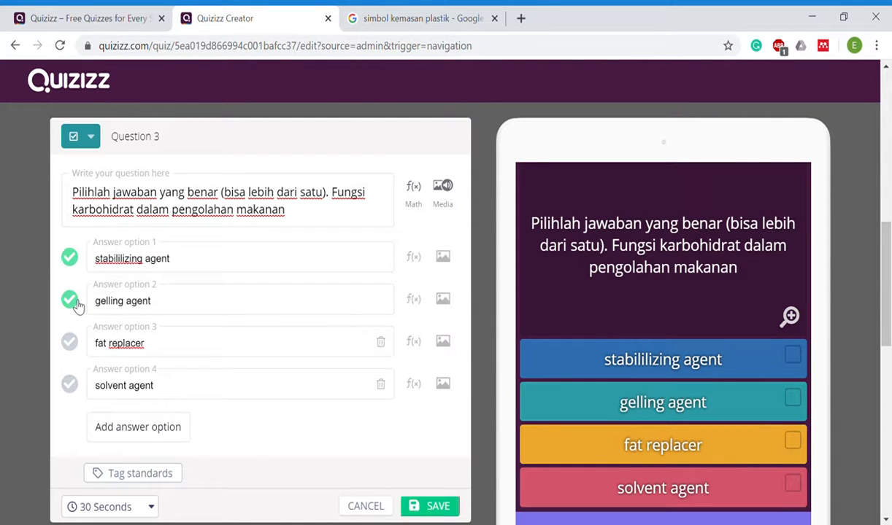
pyautogui.click(74, 342)
pyautogui.scroll(-3, 286, 382)
pyautogui.click(451, 327)
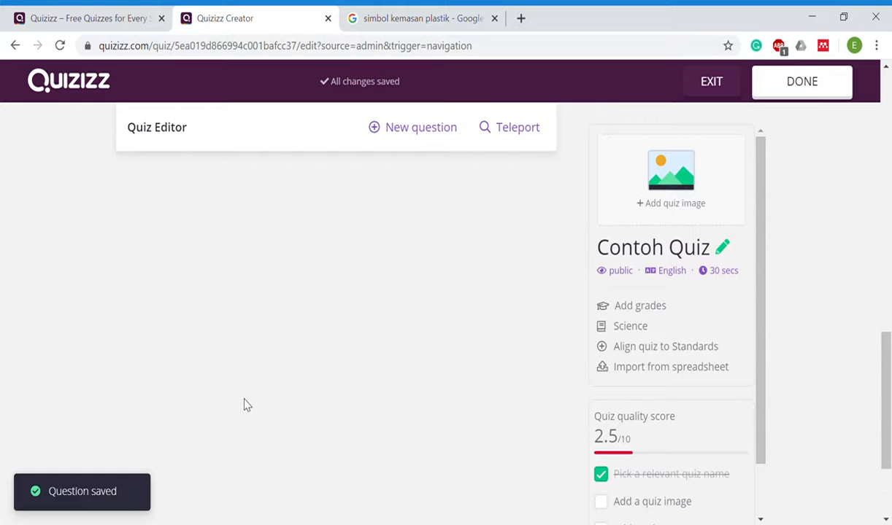
pyautogui.scroll(3, 246, 406)
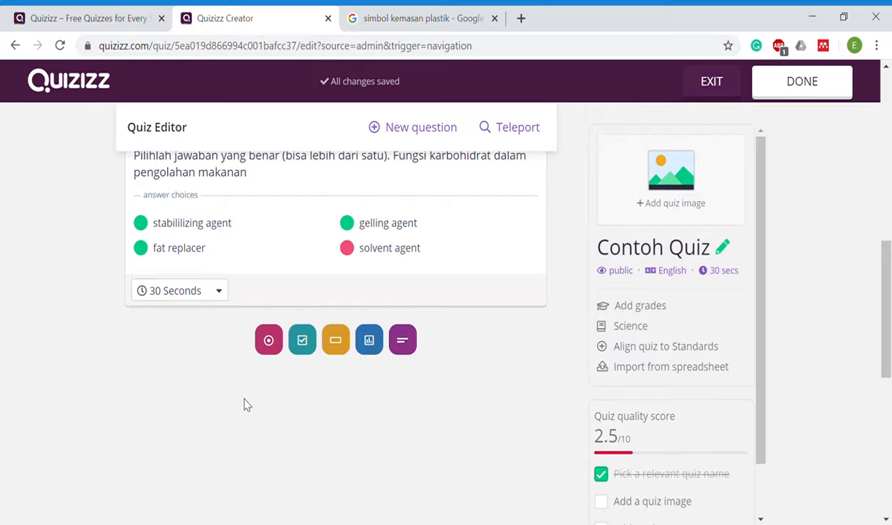
pyautogui.click(334, 340)
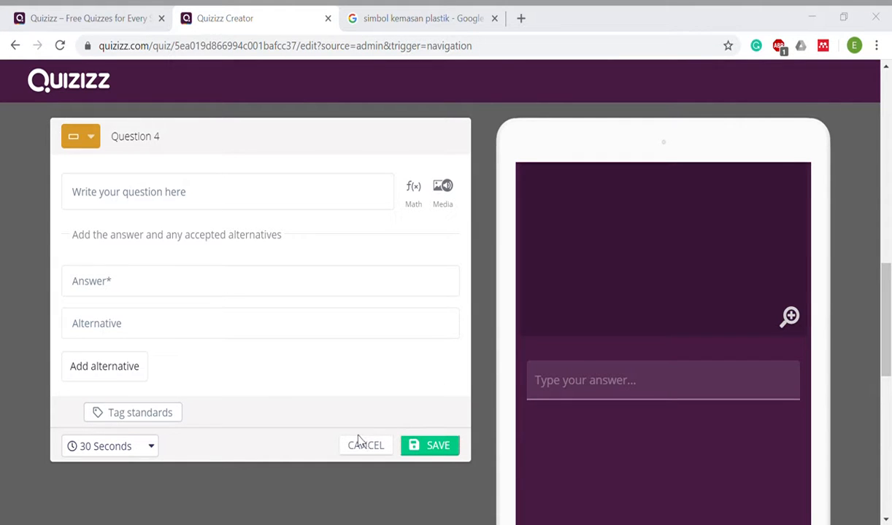
pyautogui.click(209, 205)
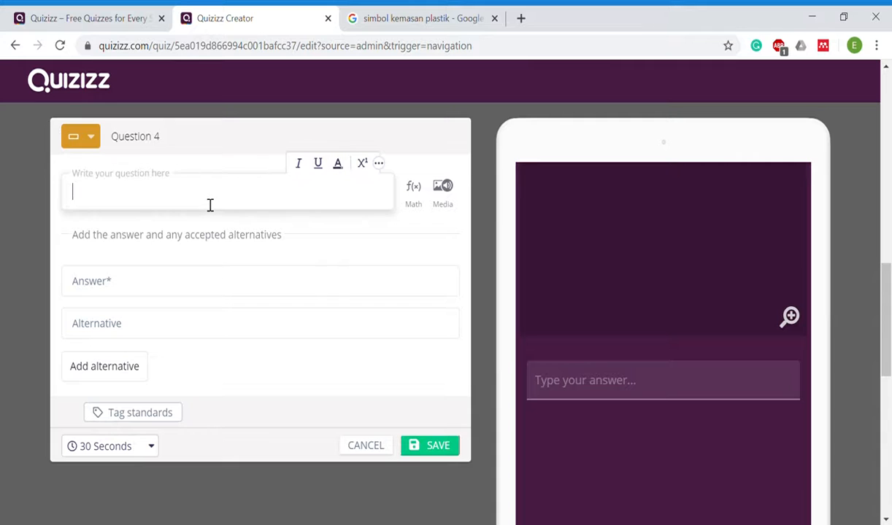
pyautogui.write('komunikasi bisa dilakukan oleh')
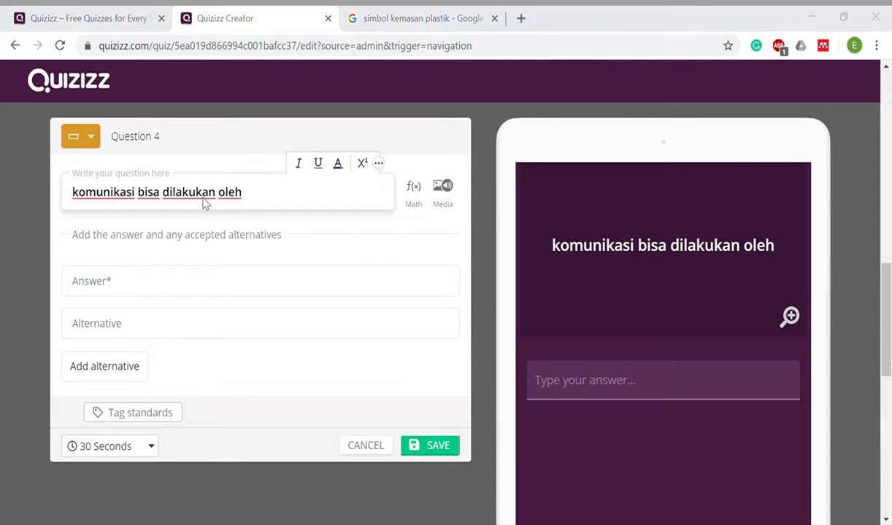
pyautogui.click(195, 294)
pyautogui.write('dua orang')
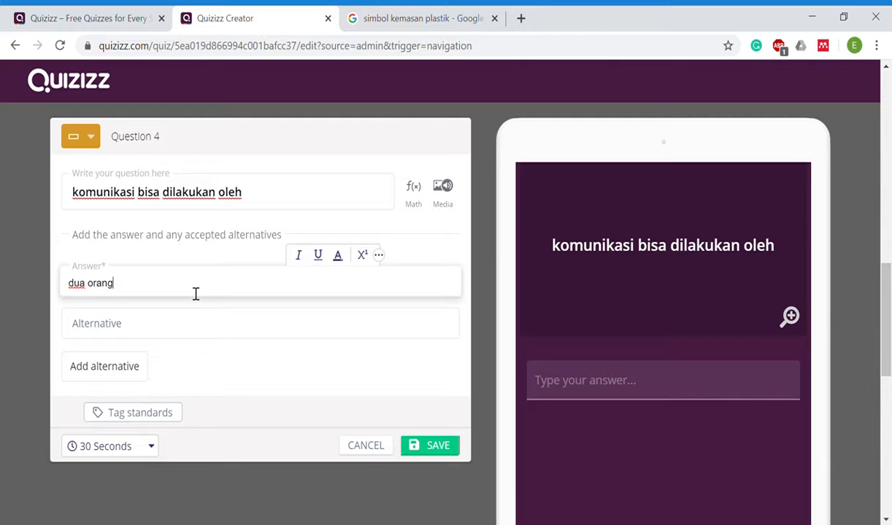
pyautogui.write(' atau lebih')
pyautogui.click(183, 333)
pyautogui.write('dua orang')
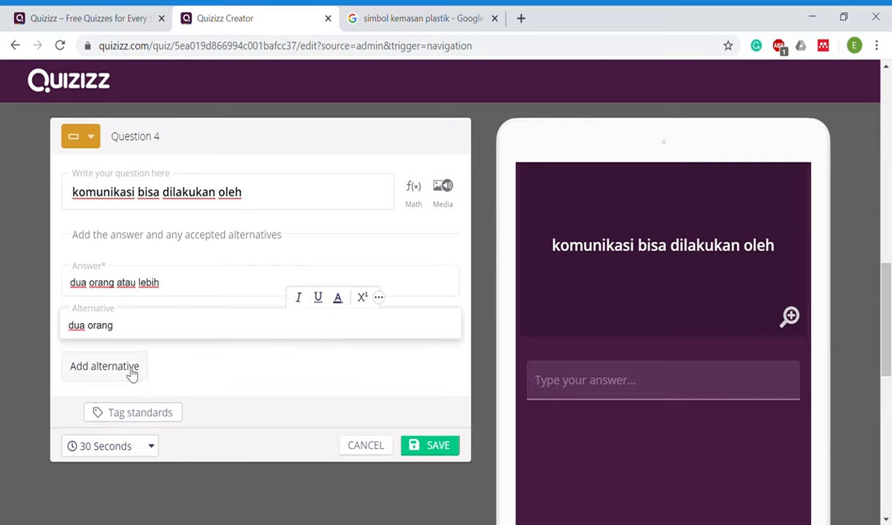
pyautogui.click(132, 372)
pyautogui.scroll(-5, 134, 375)
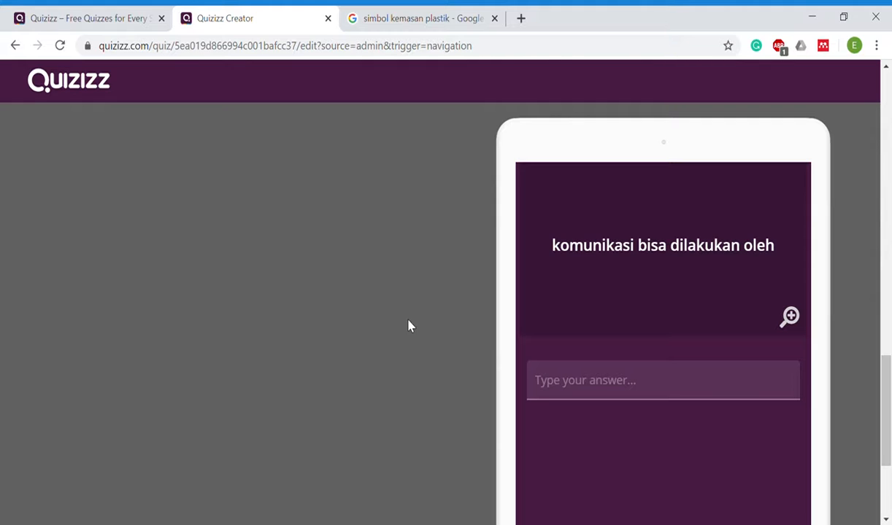
pyautogui.scroll(-3, 629, 364)
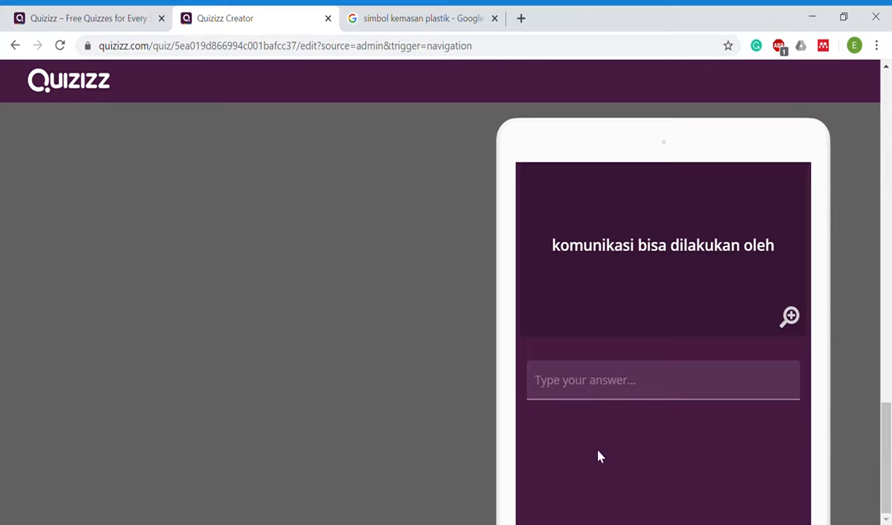
pyautogui.click(60, 45)
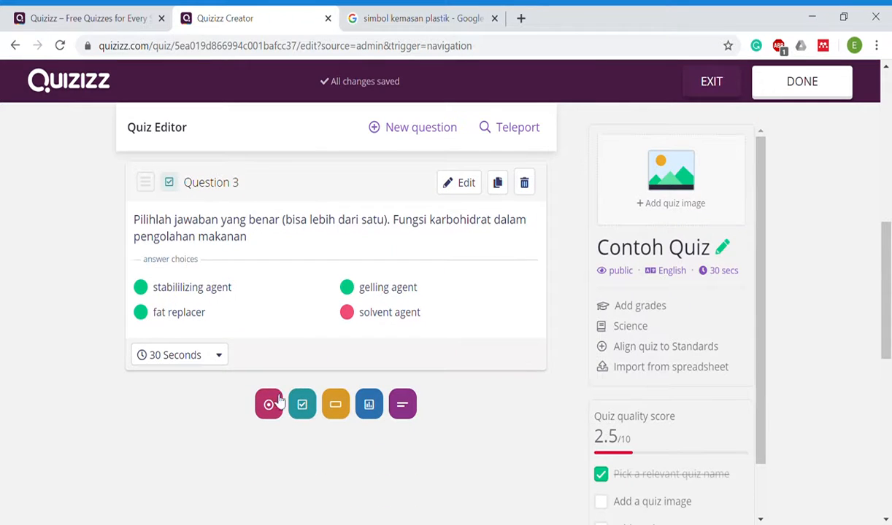
# Step: Add fill-in-the-blank question 4 with the text "komunikasi bisa dilakukan oleh" and the answer "dua orang"
pyautogui.click(338, 409)
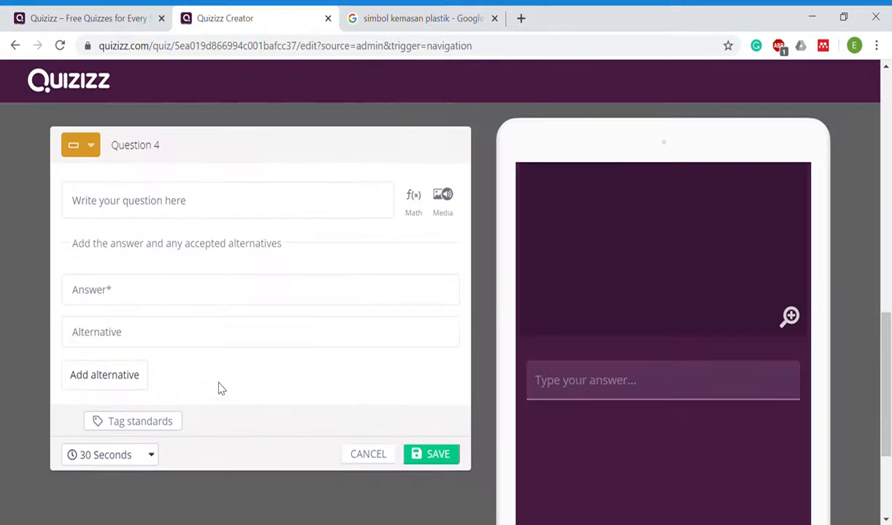
pyautogui.click(182, 201)
pyautogui.write('komunikasi bisa dilakukan oleh')
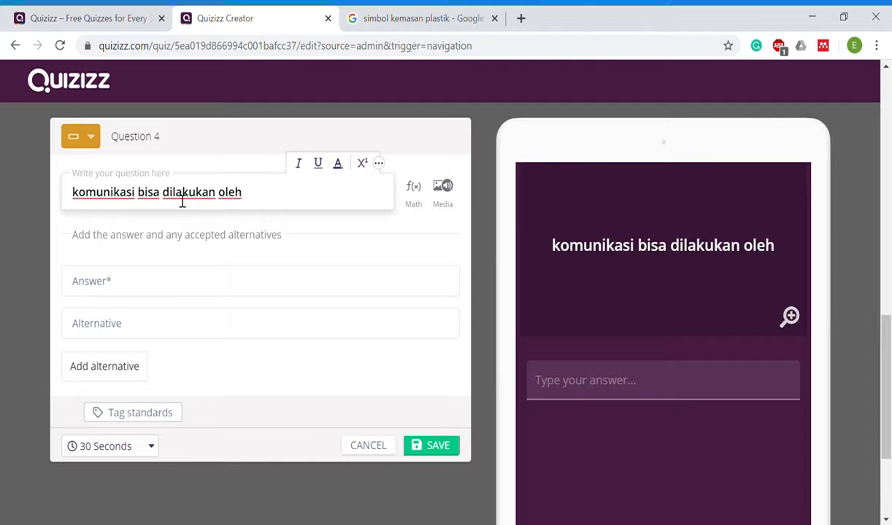
pyautogui.click(139, 296)
pyautogui.write('dua ')
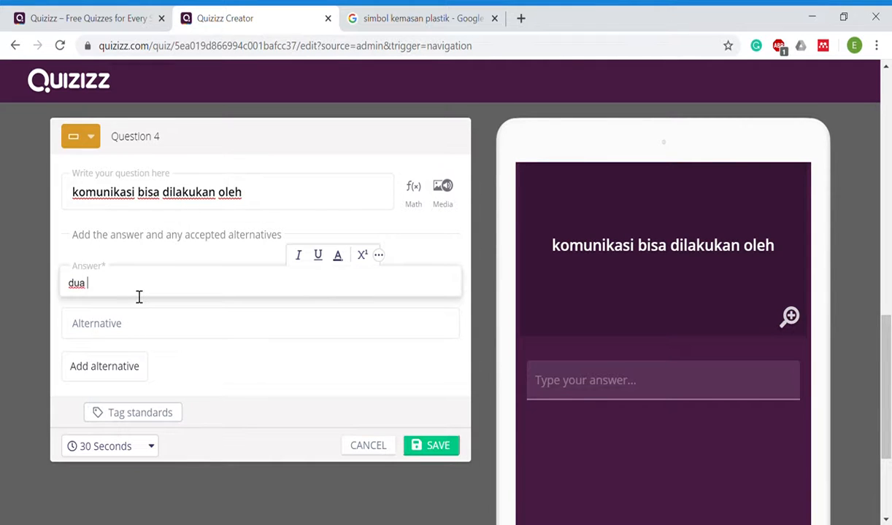
pyautogui.write('orang')
# Step: Add "dua orang atau lebih" and "lebih dari dua orang" as accepted alternatives for question 4 and save the question
pyautogui.click(123, 338)
pyautogui.write('dua r orang atau lebih')
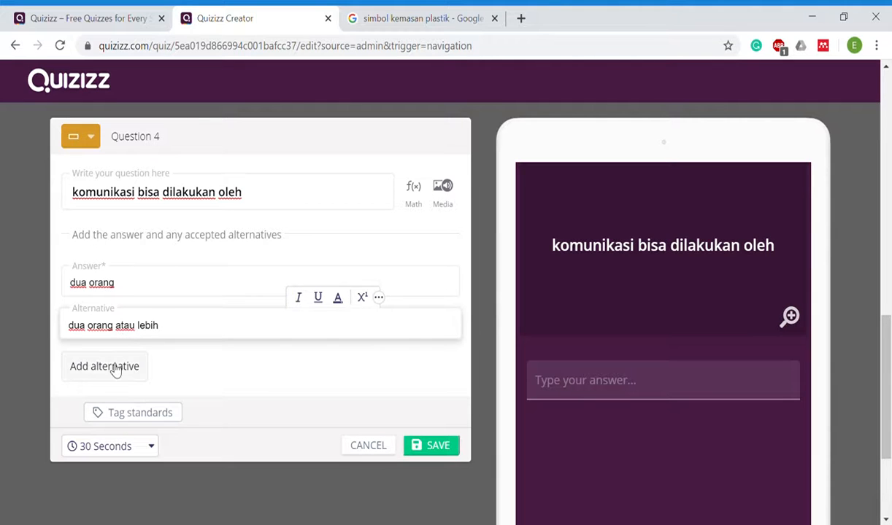
pyautogui.click(115, 367)
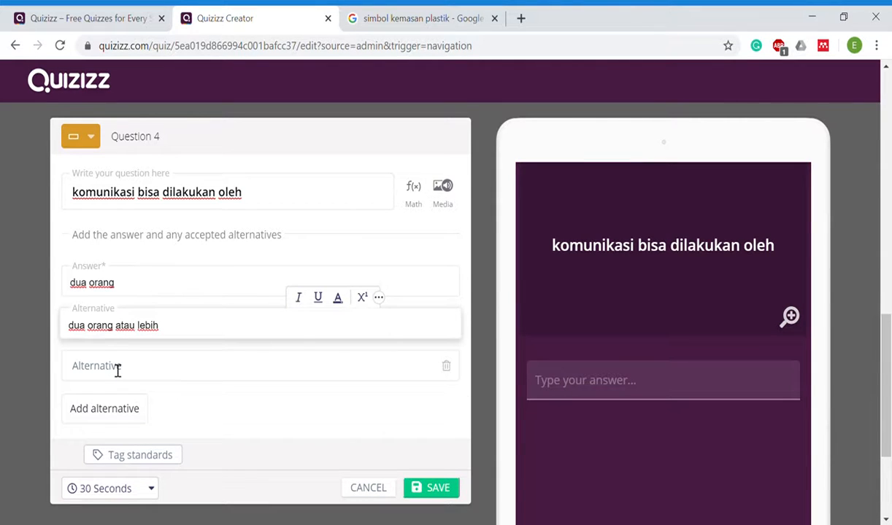
pyautogui.click(118, 370)
pyautogui.write('lebih dari dua ')
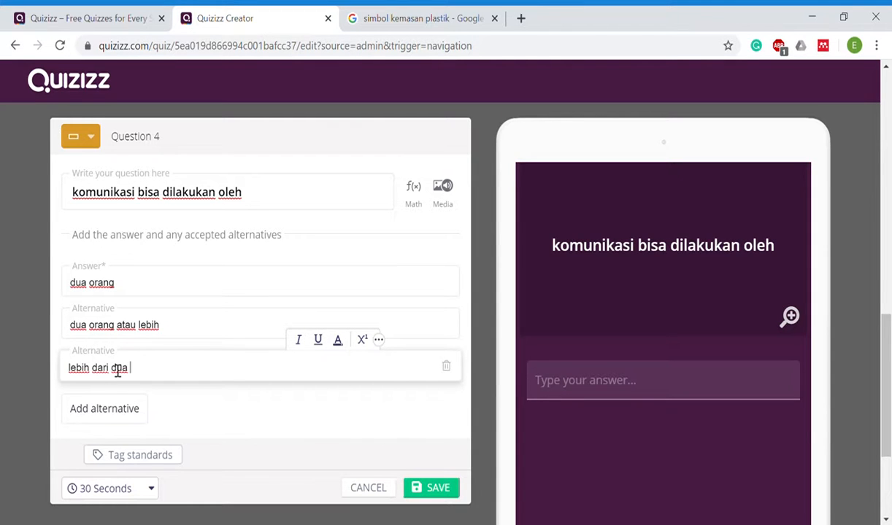
pyautogui.write('orang')
pyautogui.click(207, 436)
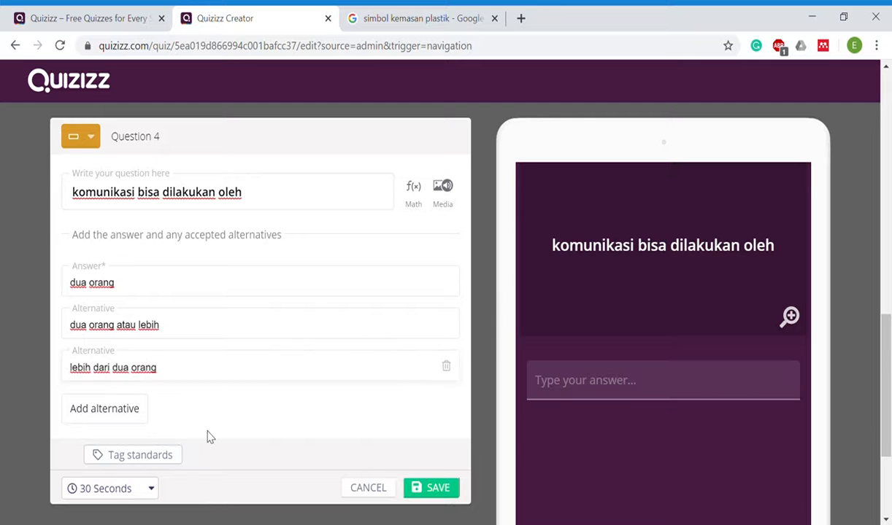
pyautogui.click(434, 490)
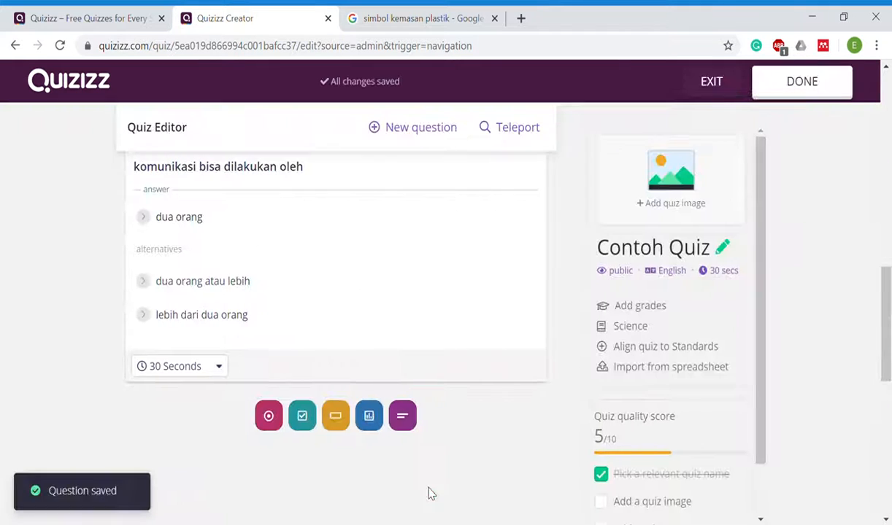
# Step: Add and save open-ended question 5: Komunikasi menurut Harold adalah "Who Says What in Which Channel to Whom With What Effect ?" apa maksud kalimat tersebut?
pyautogui.click(402, 417)
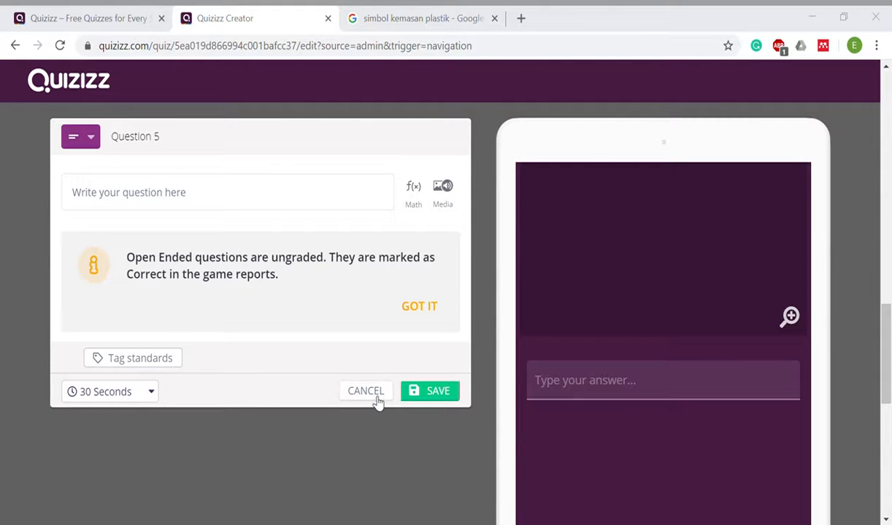
pyautogui.click(205, 193)
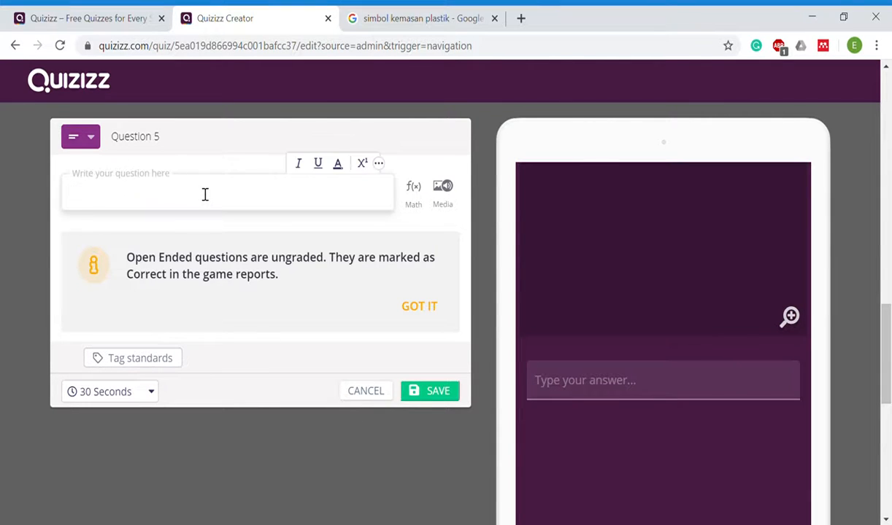
pyautogui.write('Komunikasi menurut Harold adalah "Who Says What in Which Channel to Whom With What Effect ?" apa maksud kalimat tersebut?')
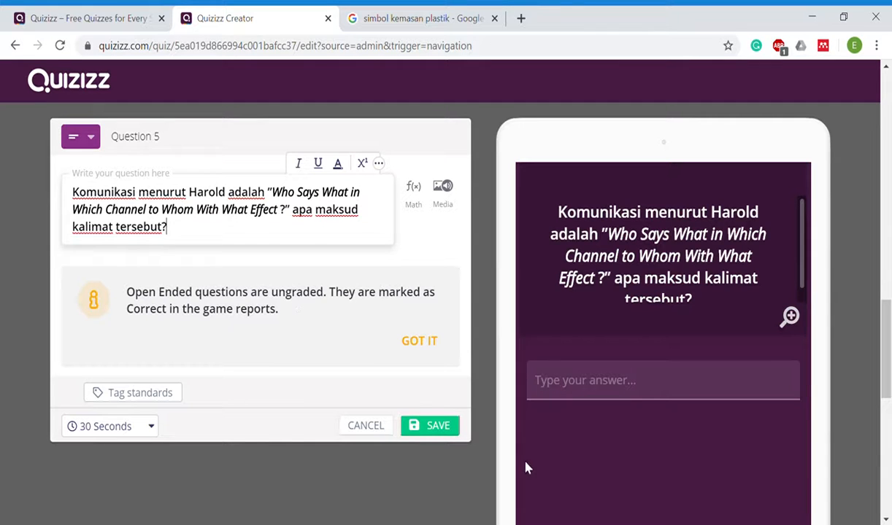
pyautogui.click(453, 432)
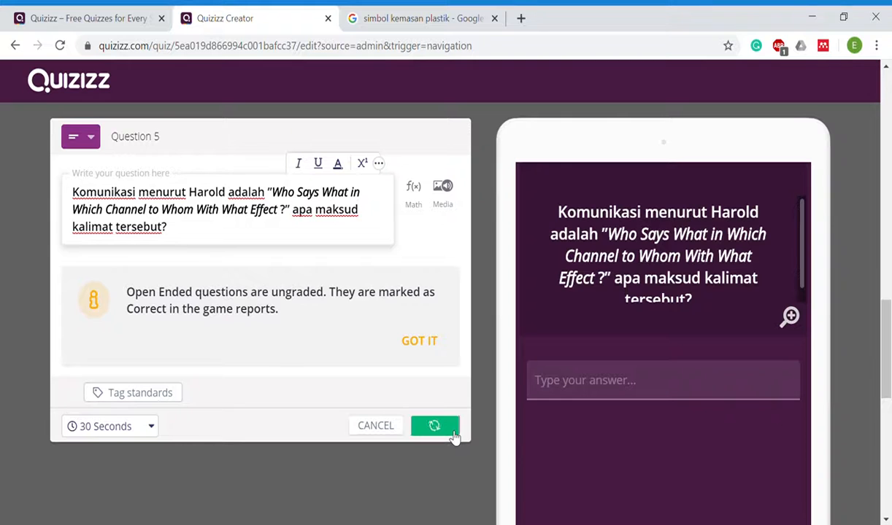
# Step: Review the first questions of the quiz and switch the quiz's visibility to private
pyautogui.scroll(20, 441, 305)
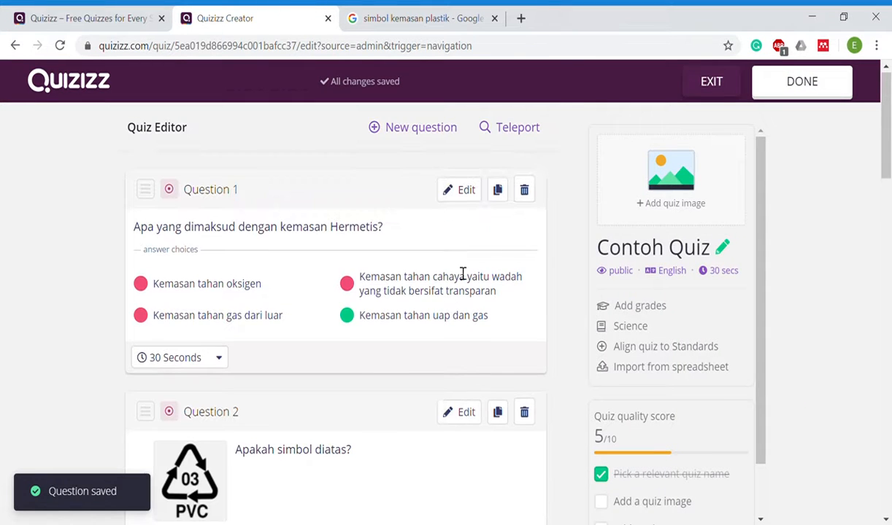
pyautogui.scroll(-2, 472, 225)
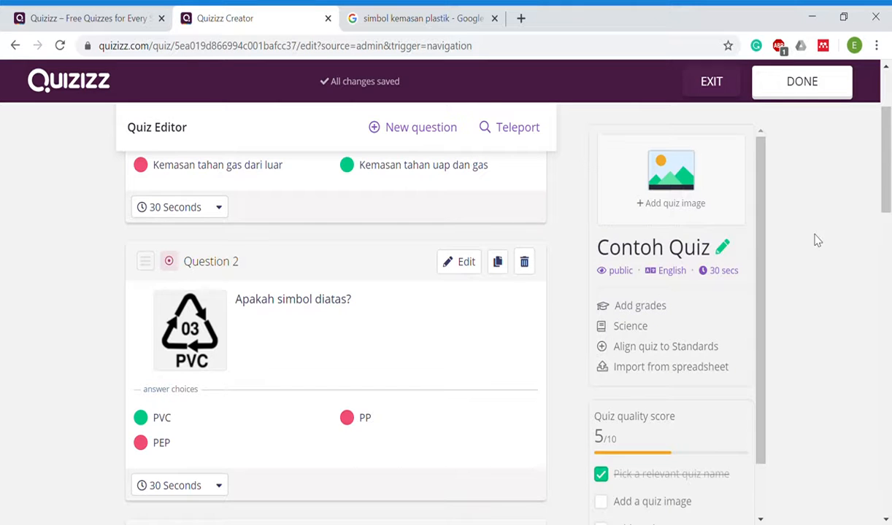
pyautogui.scroll(-1, 780, 230)
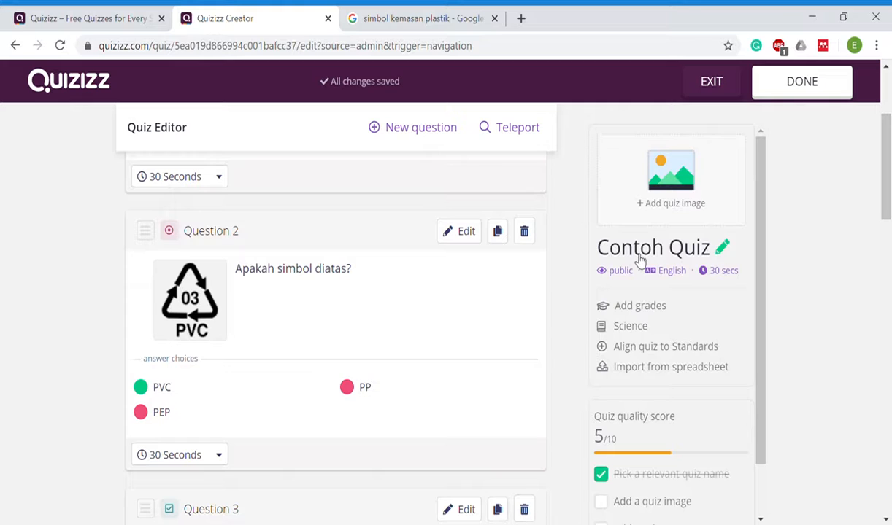
pyautogui.moveTo(620, 278)
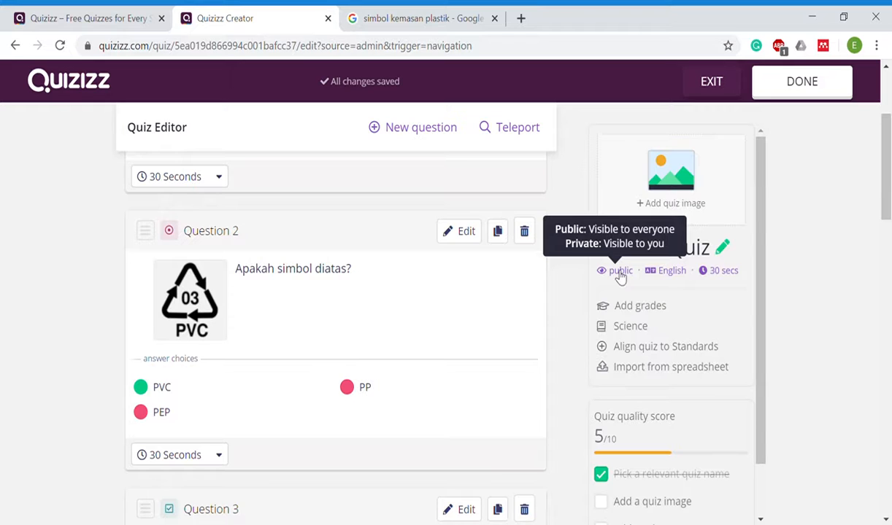
pyautogui.click(620, 276)
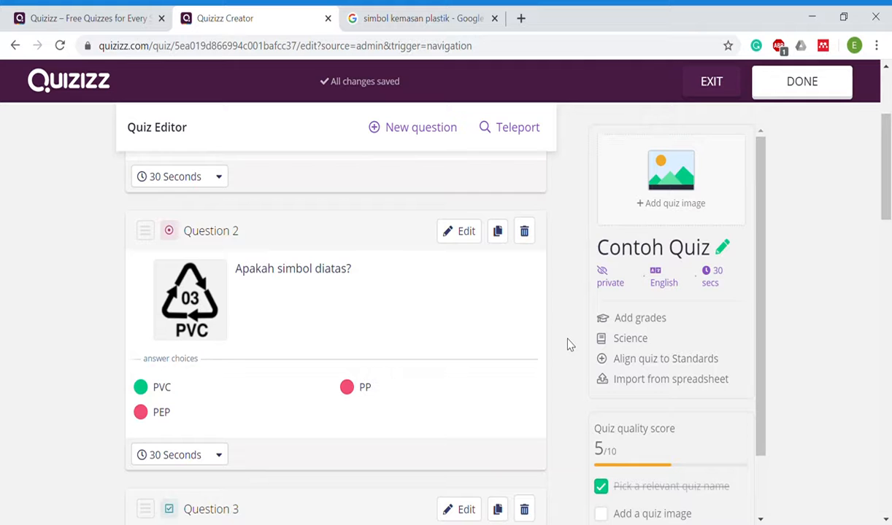
# Step: Finish editing the quiz and set its language to Indonesian in the quiz details
pyautogui.click(801, 84)
pyautogui.scroll(-1, 380, 295)
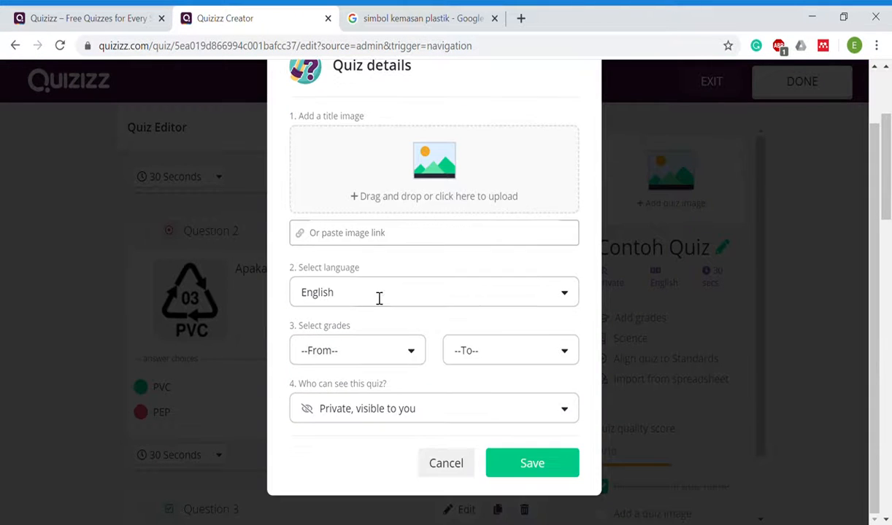
pyautogui.click(363, 295)
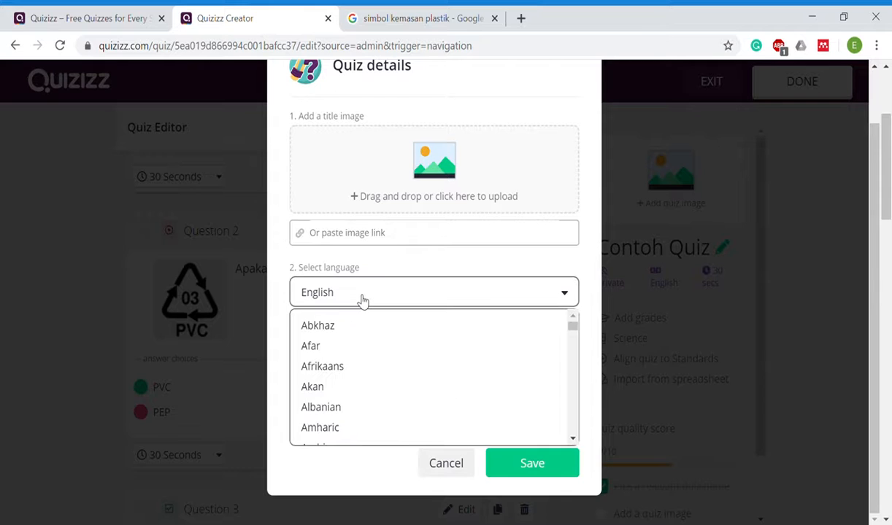
pyautogui.scroll(-13, 373, 386)
pyautogui.scroll(-7, 374, 387)
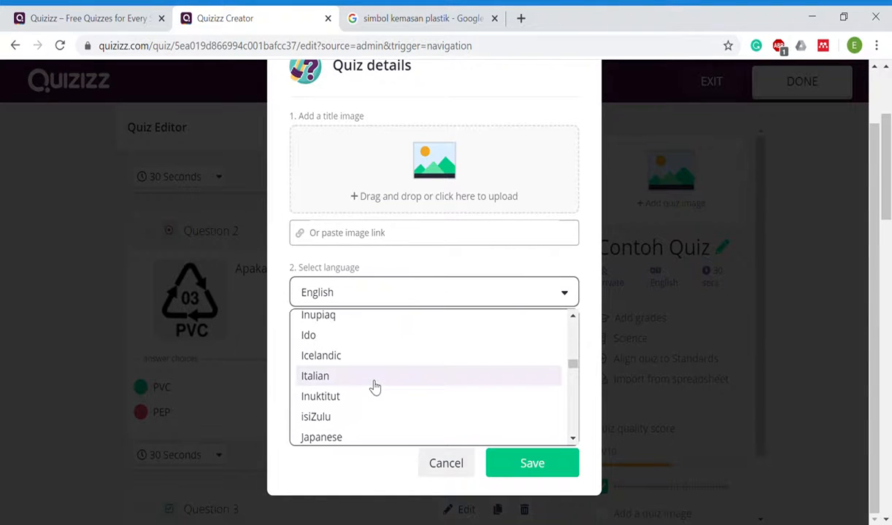
pyautogui.scroll(2, 373, 387)
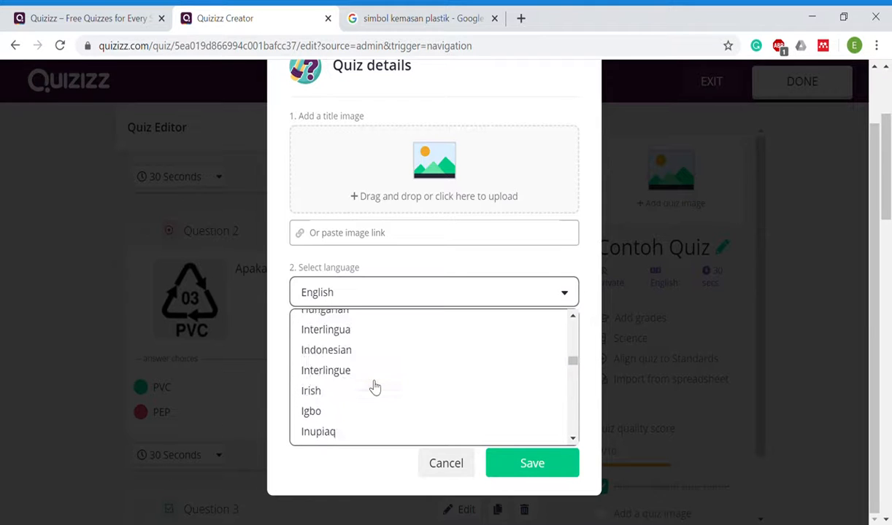
pyautogui.click(370, 356)
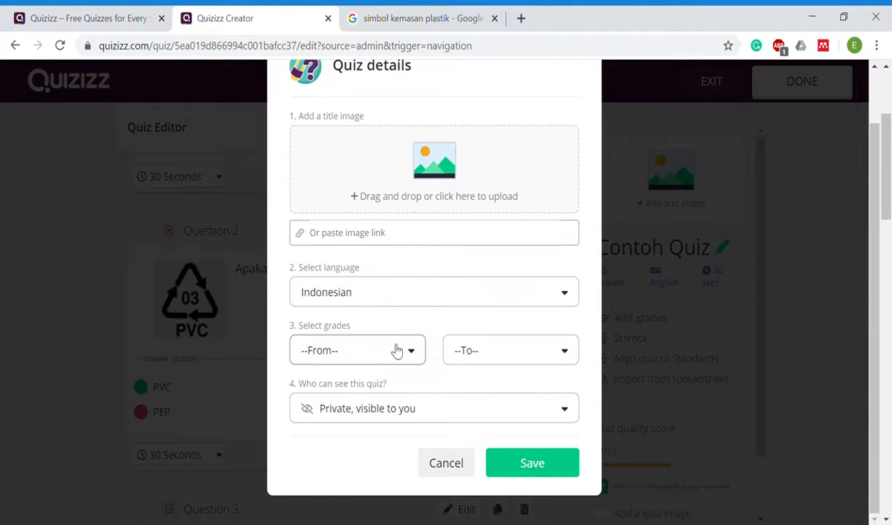
# Step: Set the quiz's starting and ending grades to University and save the quiz details
pyautogui.click(378, 349)
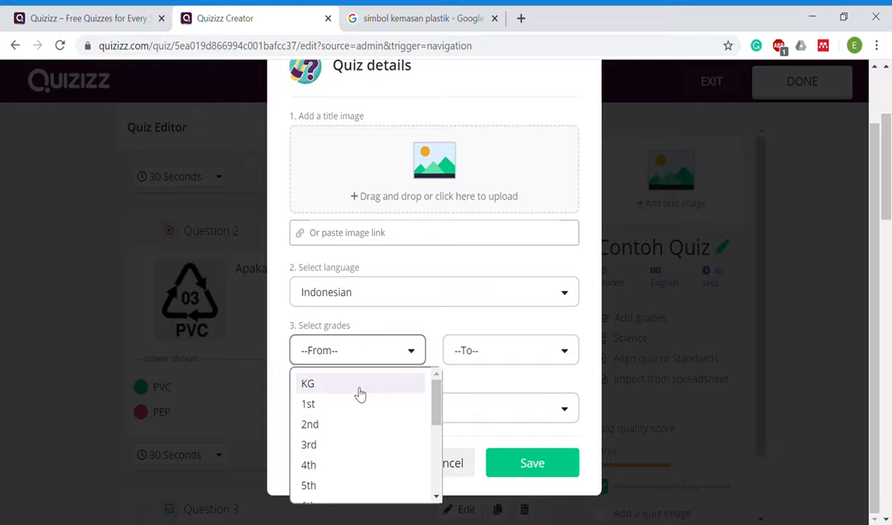
pyautogui.scroll(-5, 359, 394)
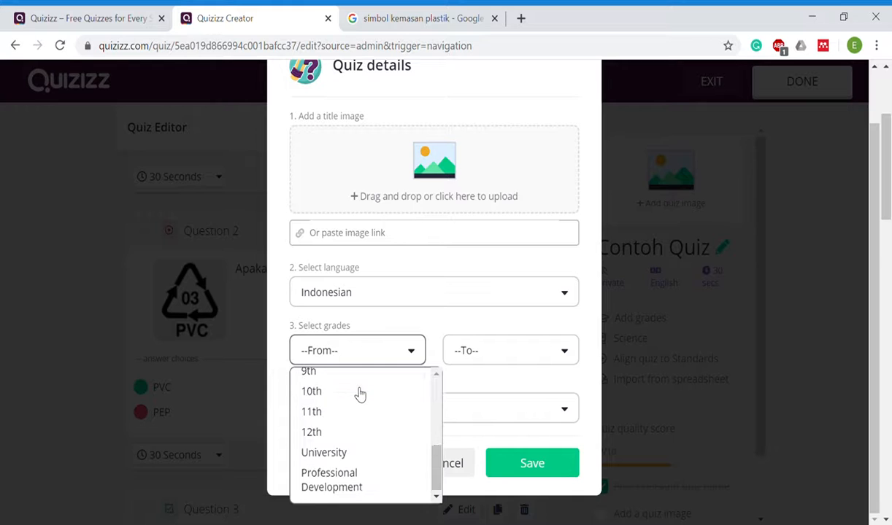
pyautogui.click(346, 452)
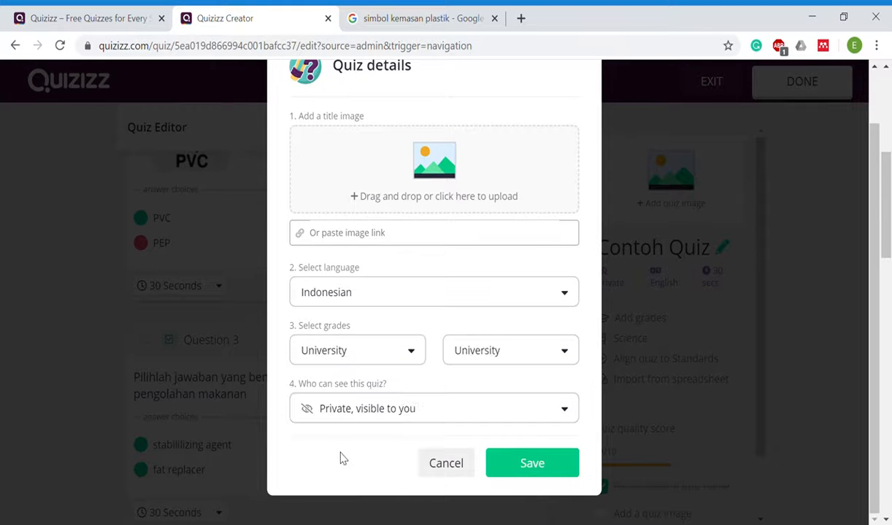
pyautogui.click(567, 473)
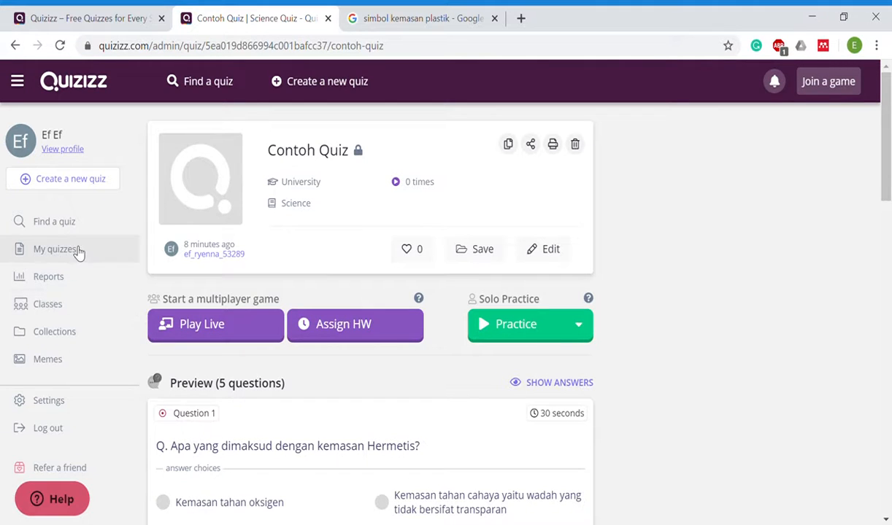
# Step: Open the overview of the account's own quizzes
pyautogui.click(88, 256)
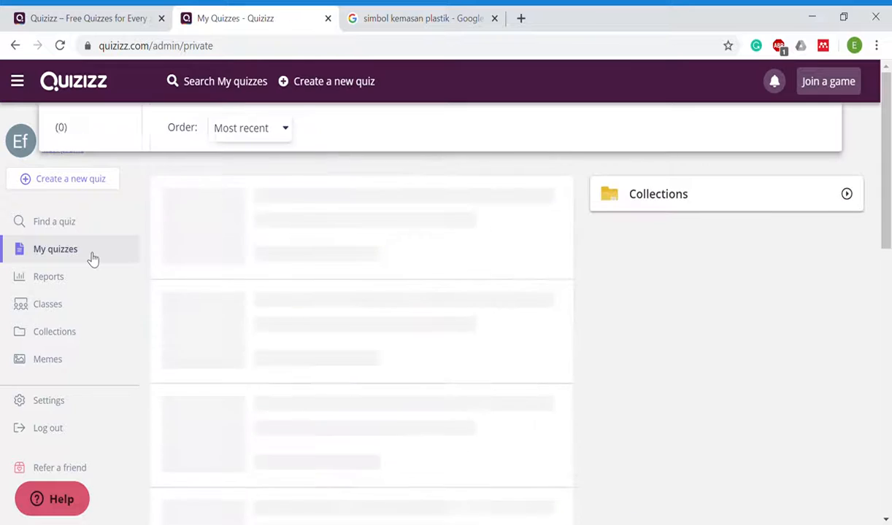